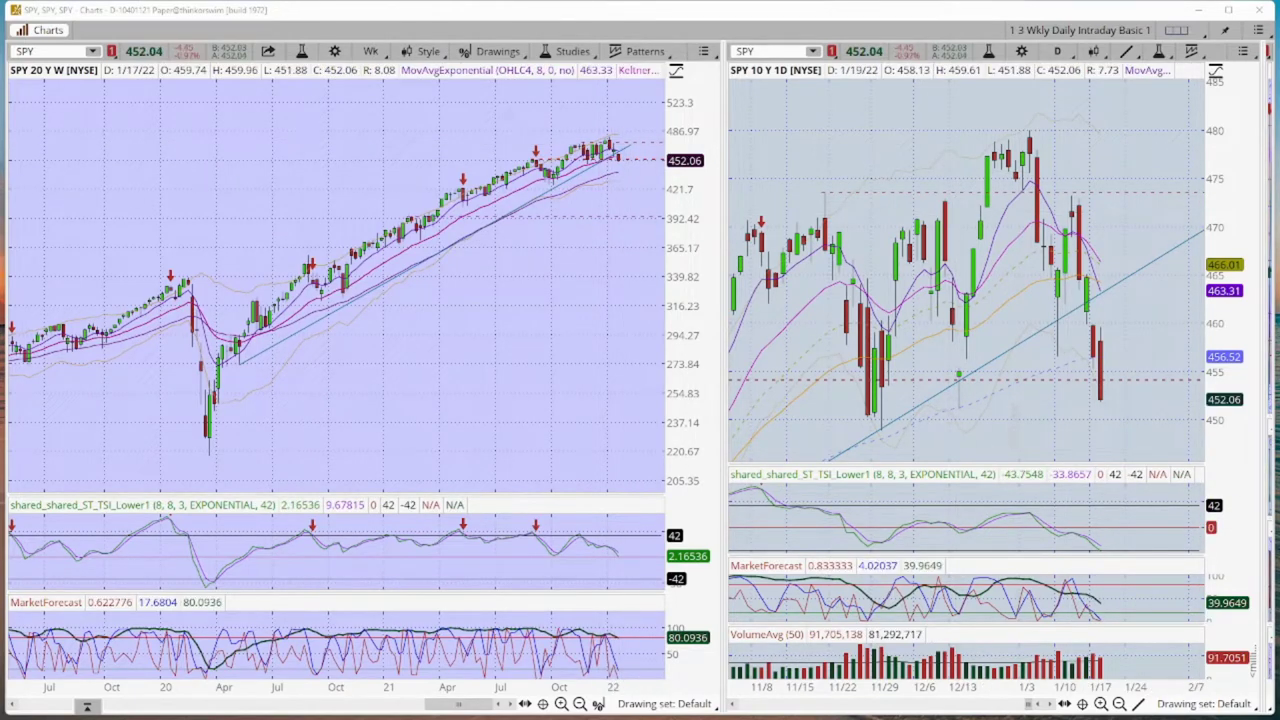
- Measure the SPY daily decline from the 1/4/22 high to the latest candle with a temporary trendline
left_click(1140, 705)
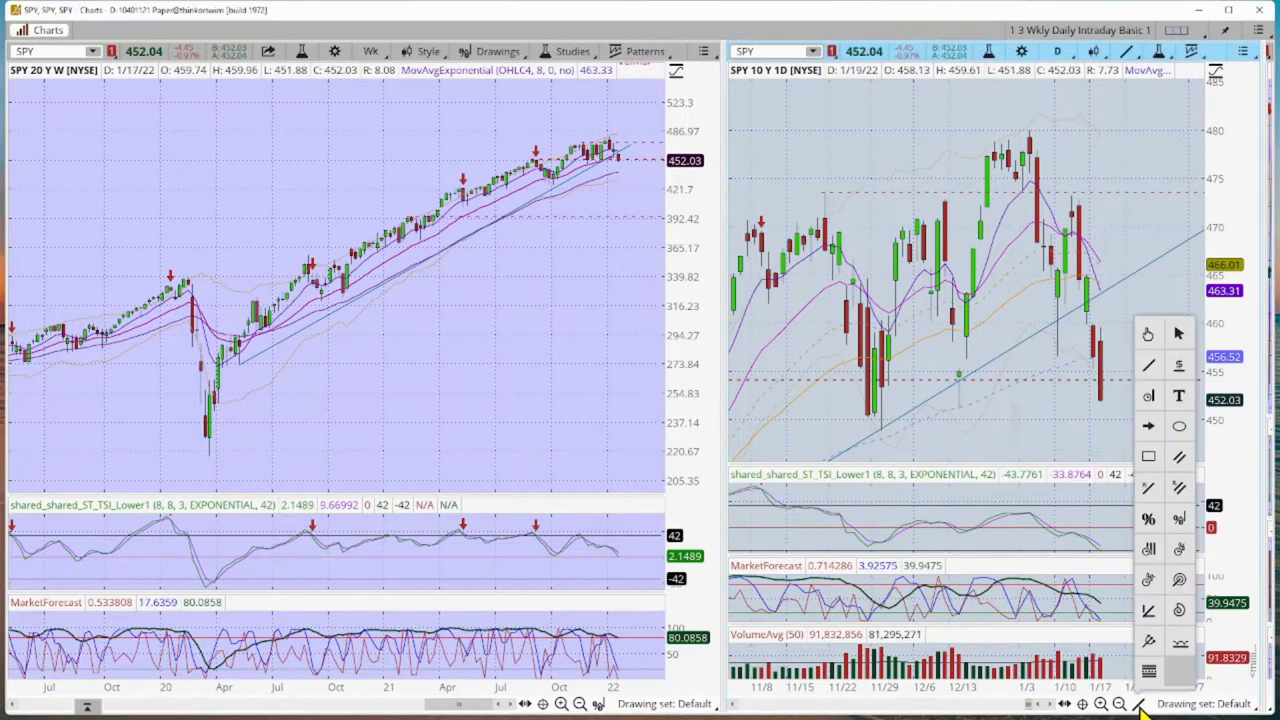
left_click(1149, 370)
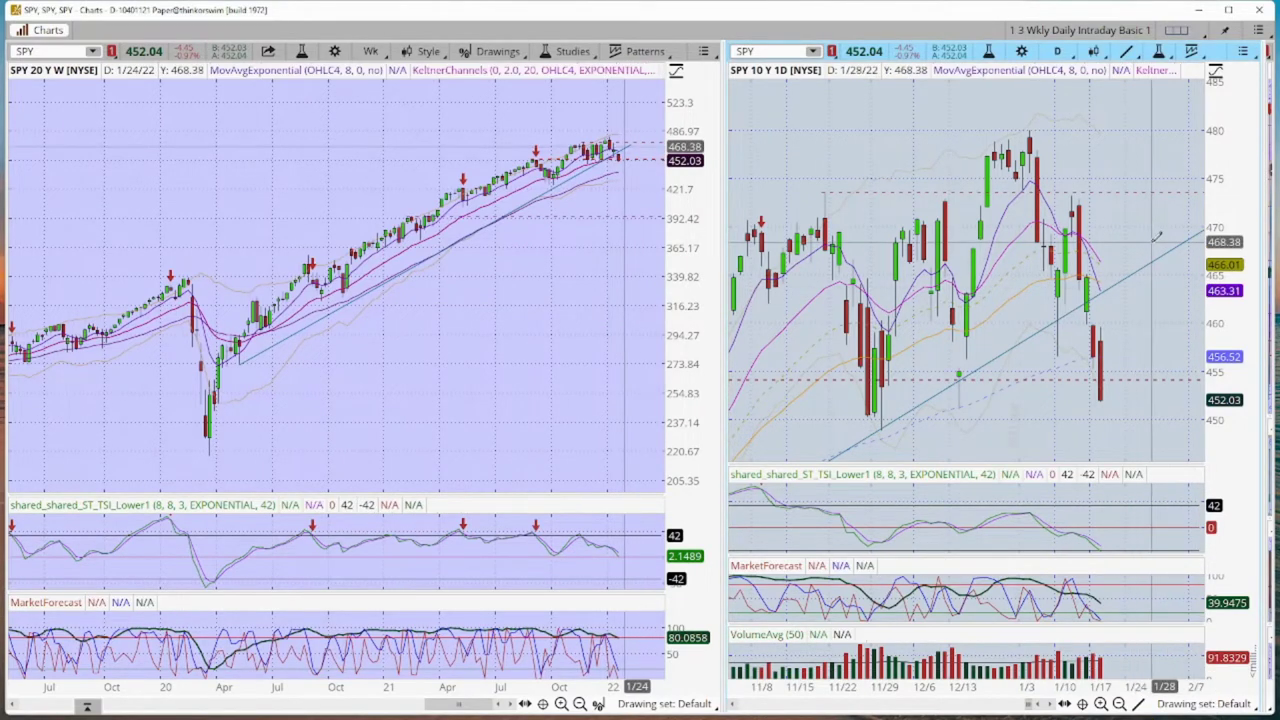
left_click(1032, 126)
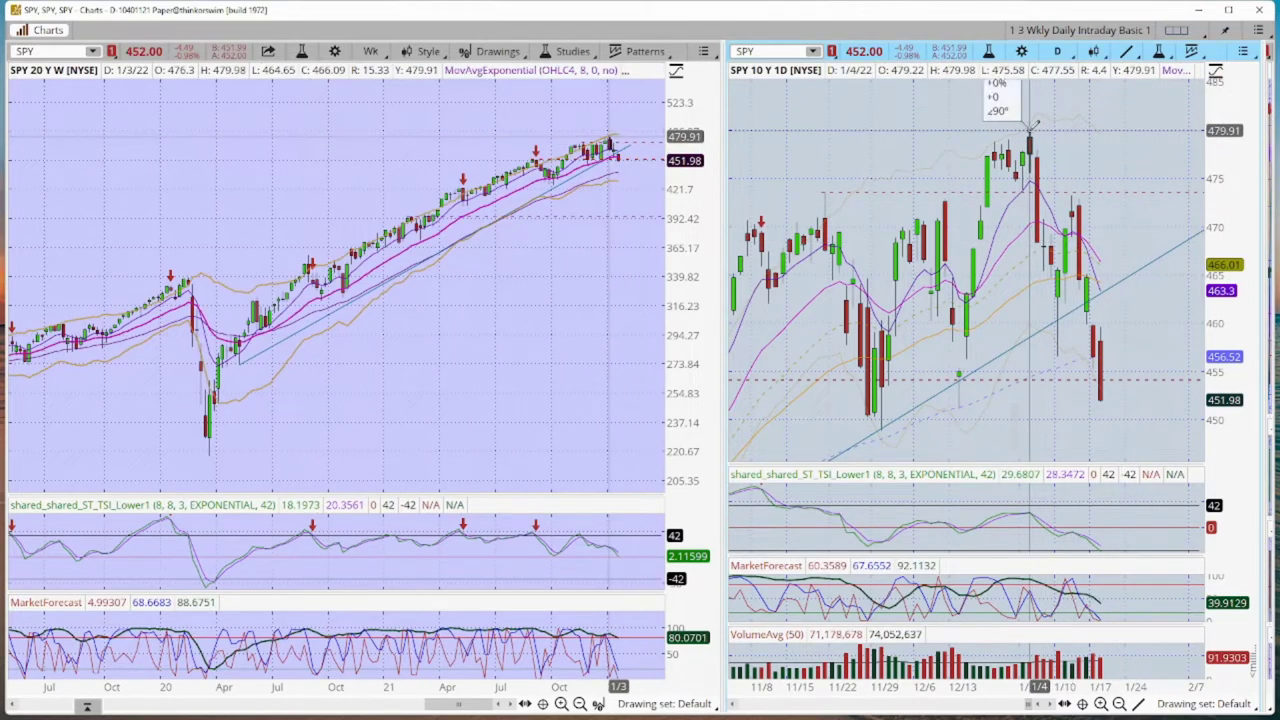
right_click(1104, 398)
key("Escape")
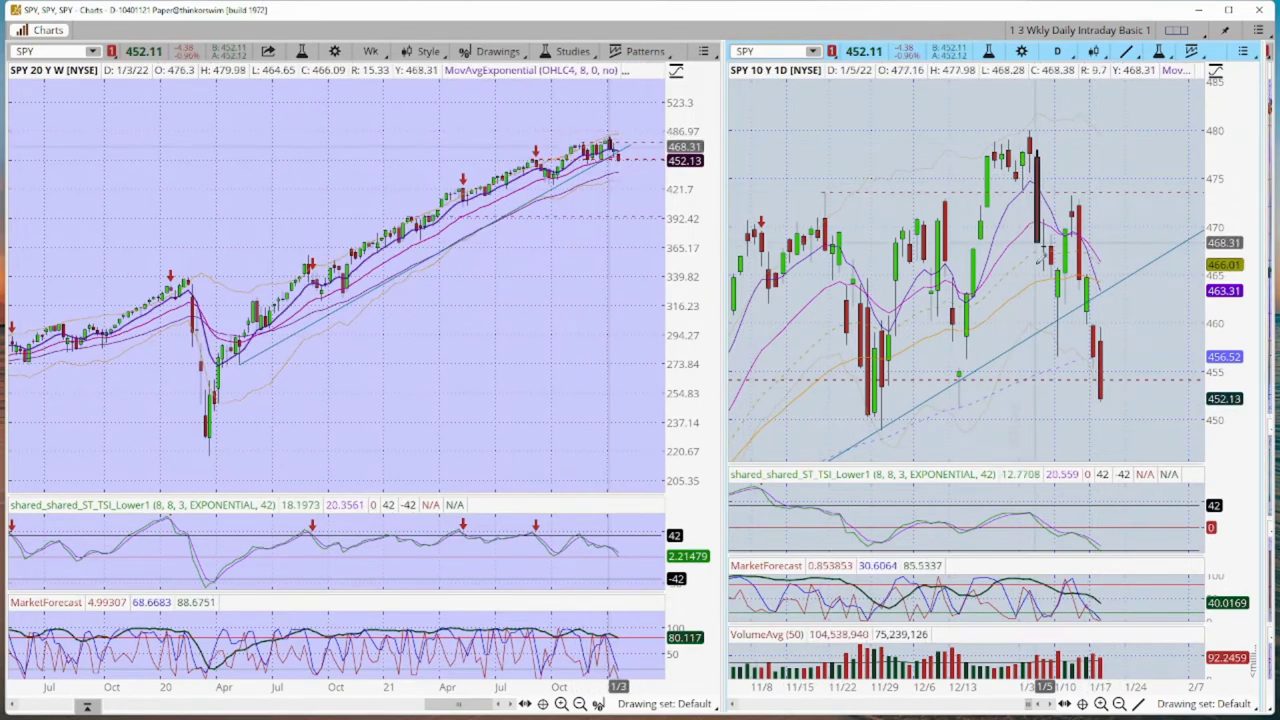
- Load QQQ in the charts and measure its daily decline from the November high to the latest candle with a temporary trendline
left_click(765, 52)
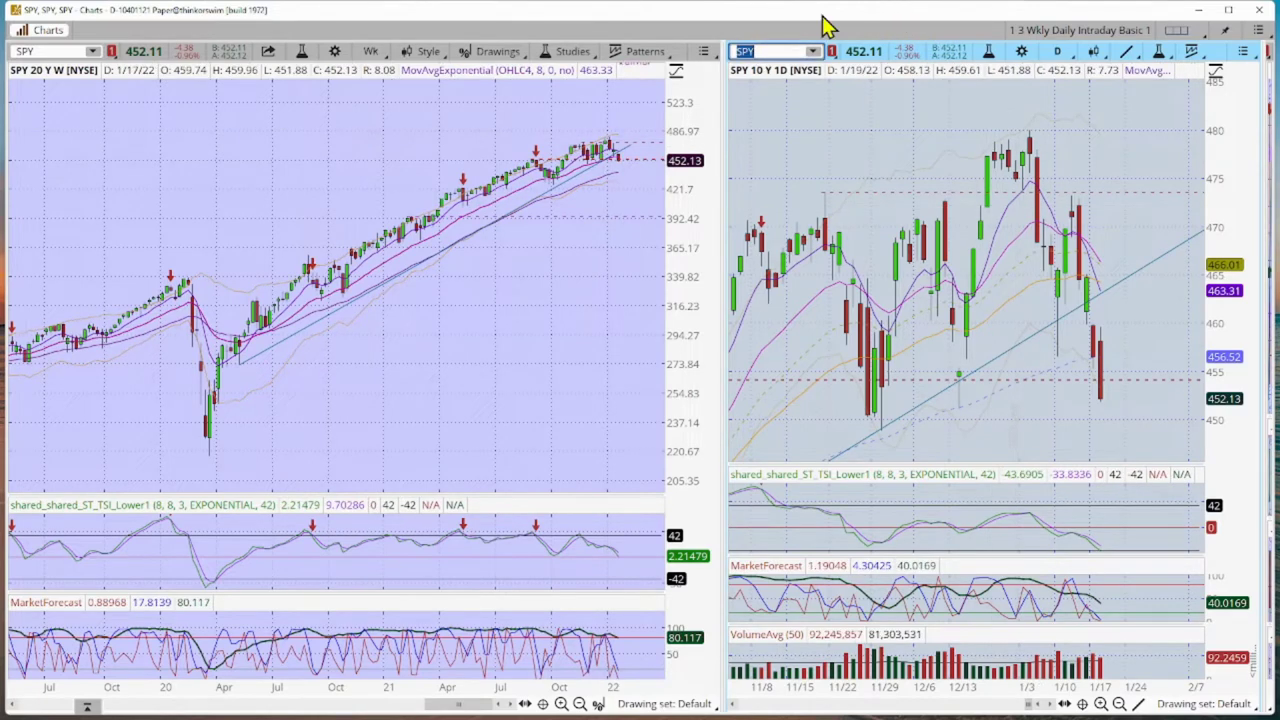
type("QQQ")
key("Return")
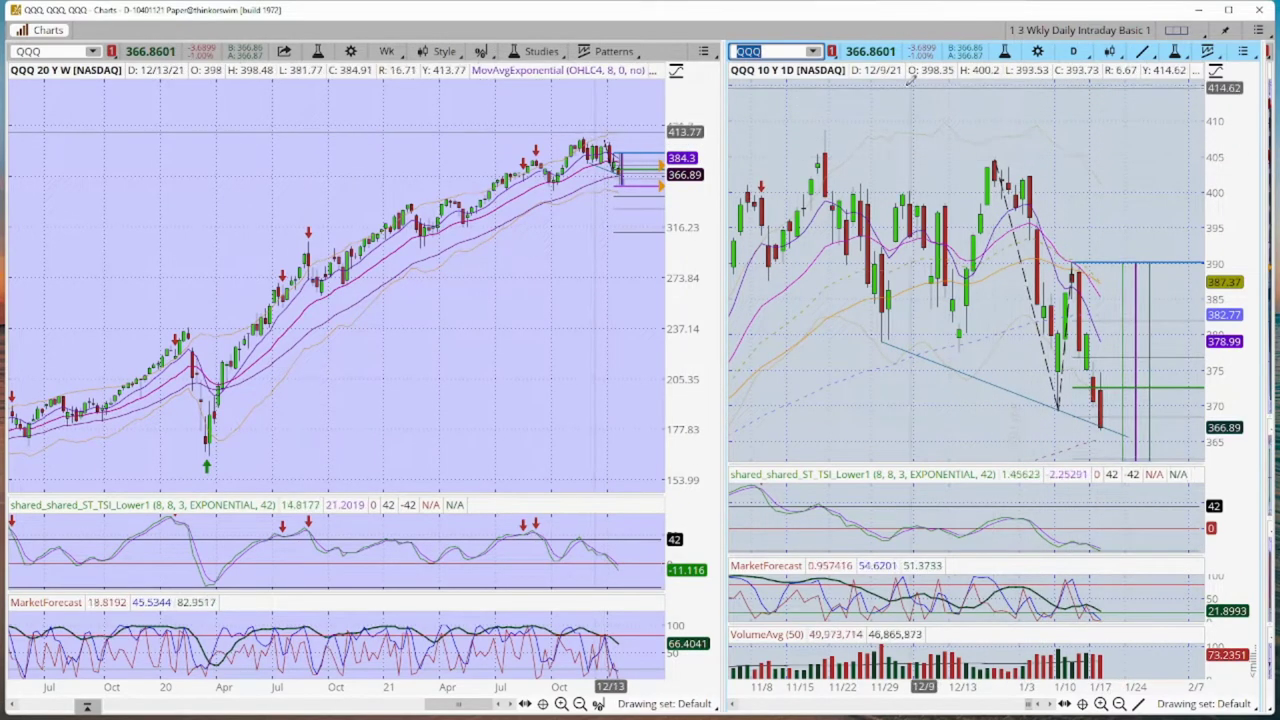
left_click(825, 130)
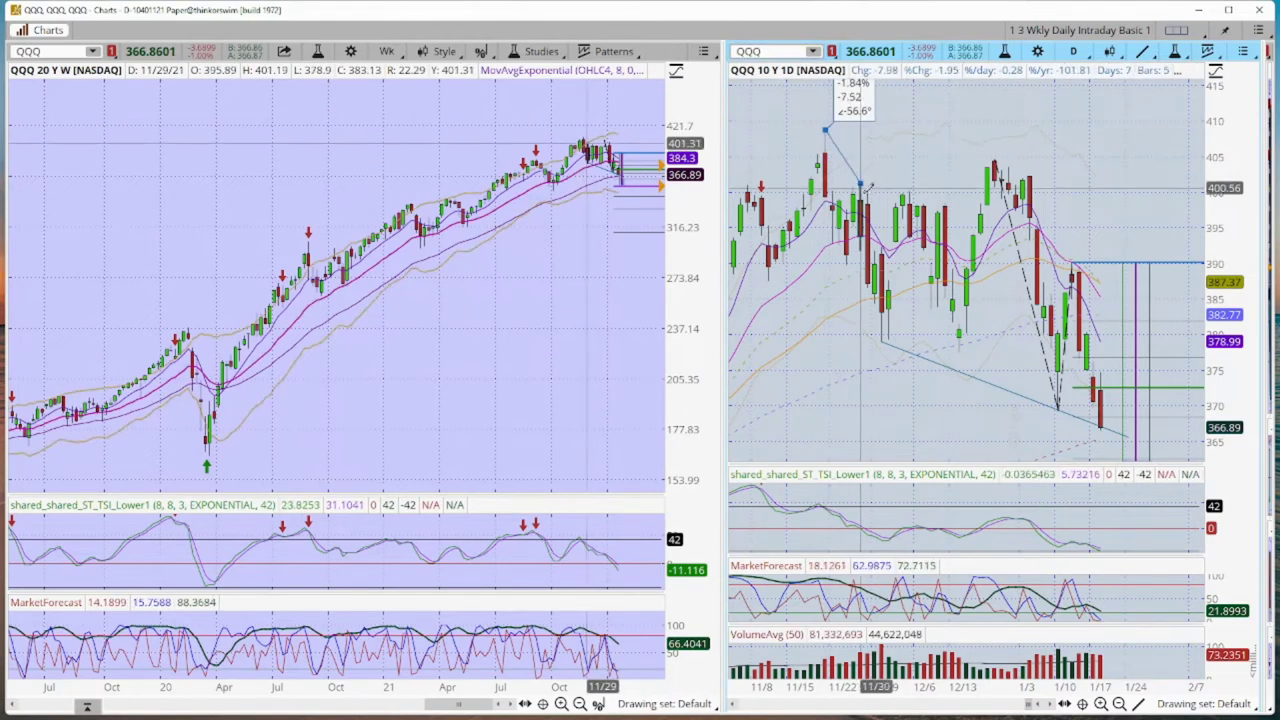
right_click(1109, 423)
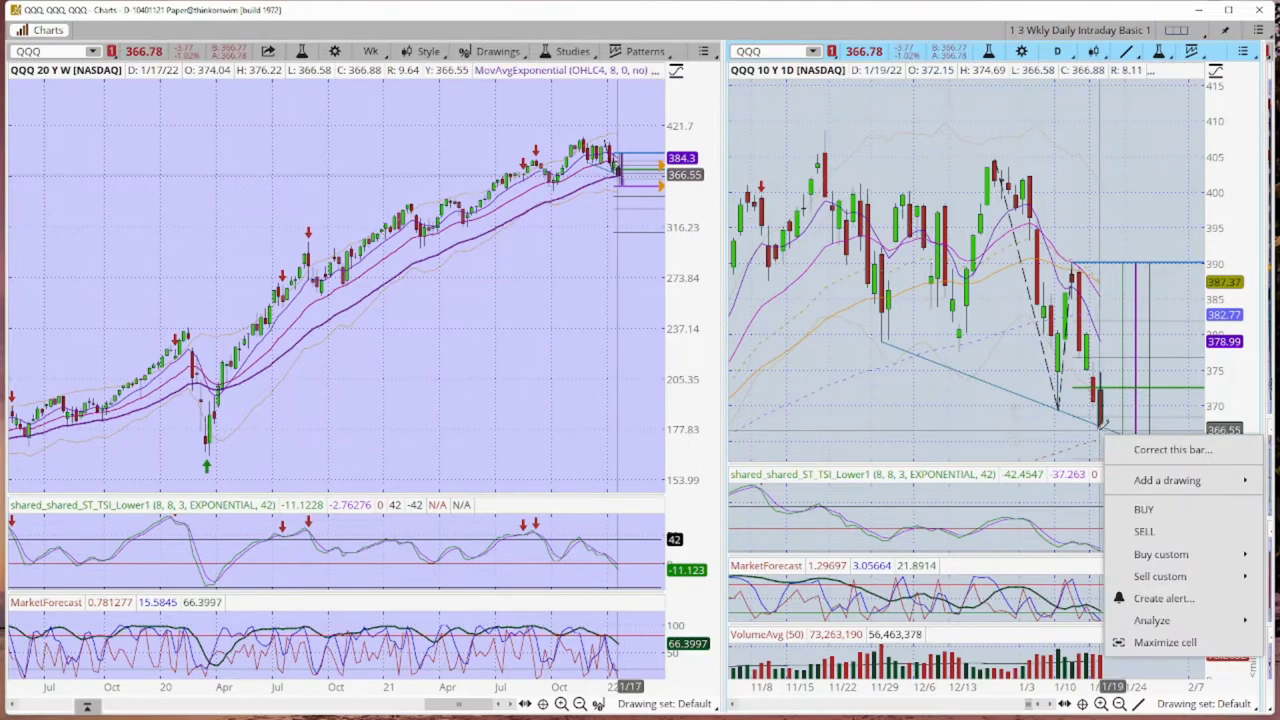
key("Escape")
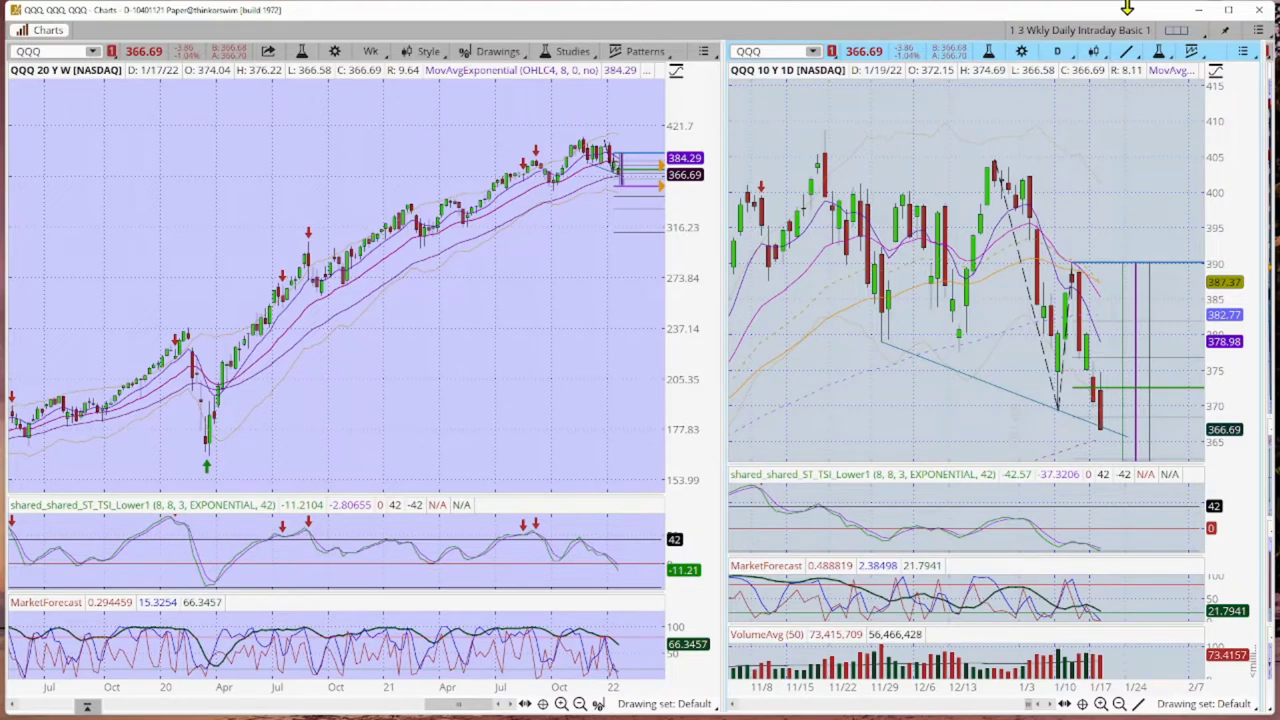
- Compress the QQQ daily price scale and trace the Fibonacci extension's two legs to examine its projected target zone
left_click_drag(1241, 147, 1236, 171)
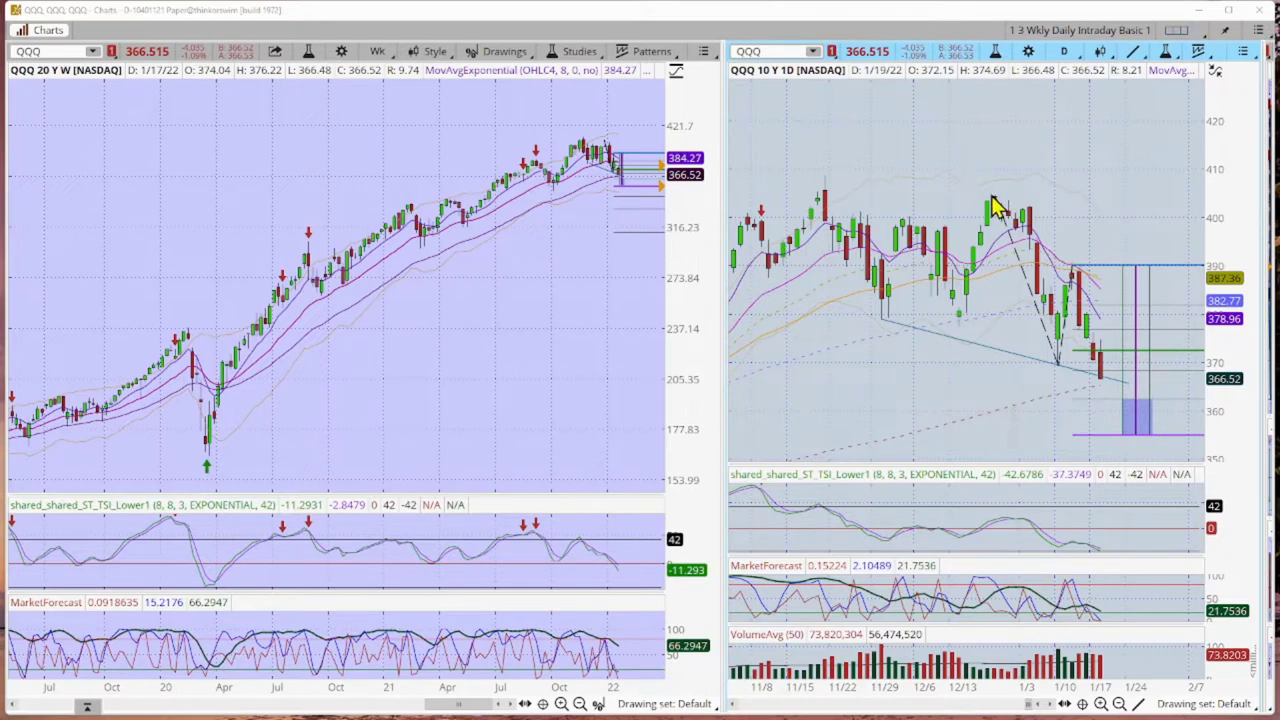
mouse_move(993, 198)
left_mouse_down()
mouse_move(1058, 368)
mouse_move(1072, 264)
left_mouse_up()
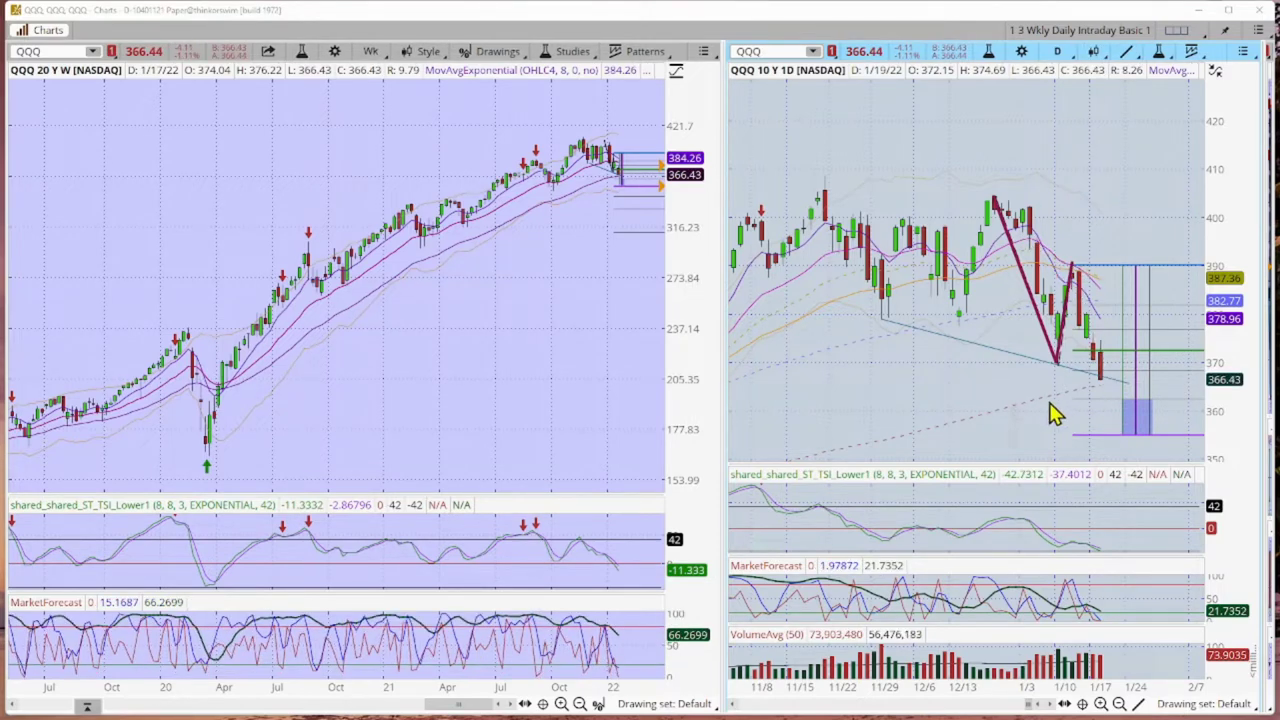
left_click_drag(1043, 406, 1072, 400)
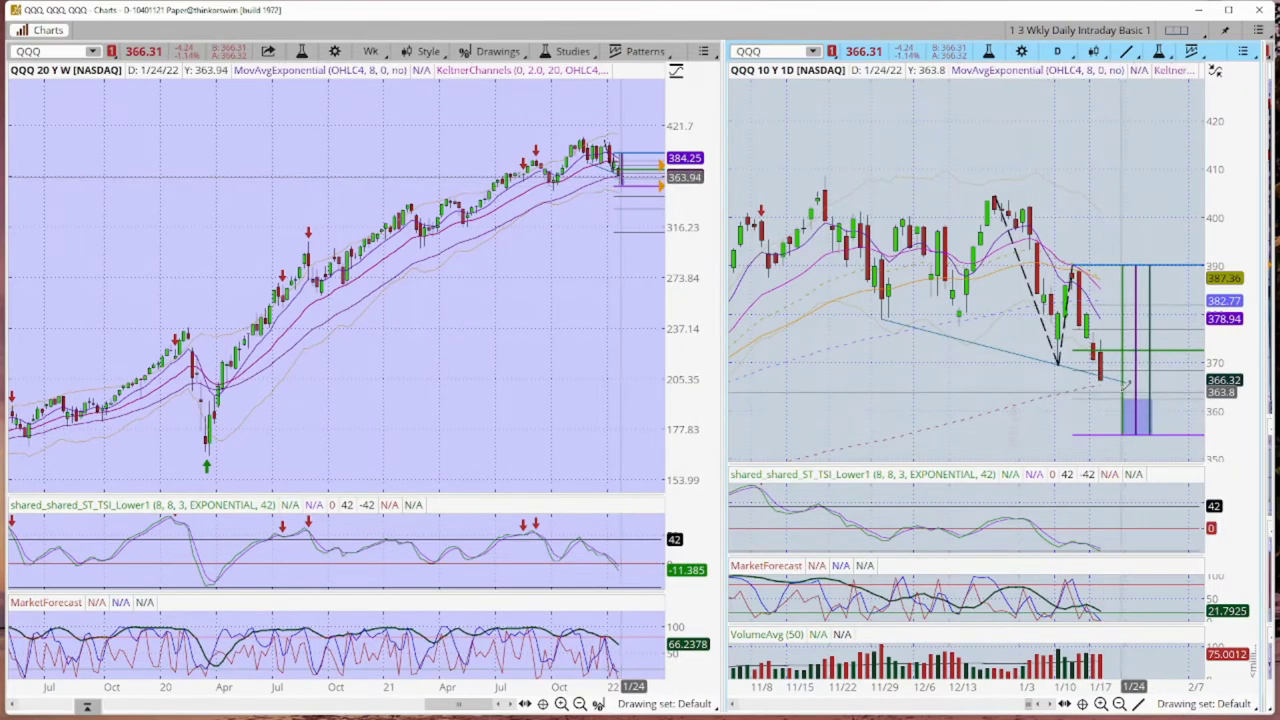
mouse_move(1127, 384)
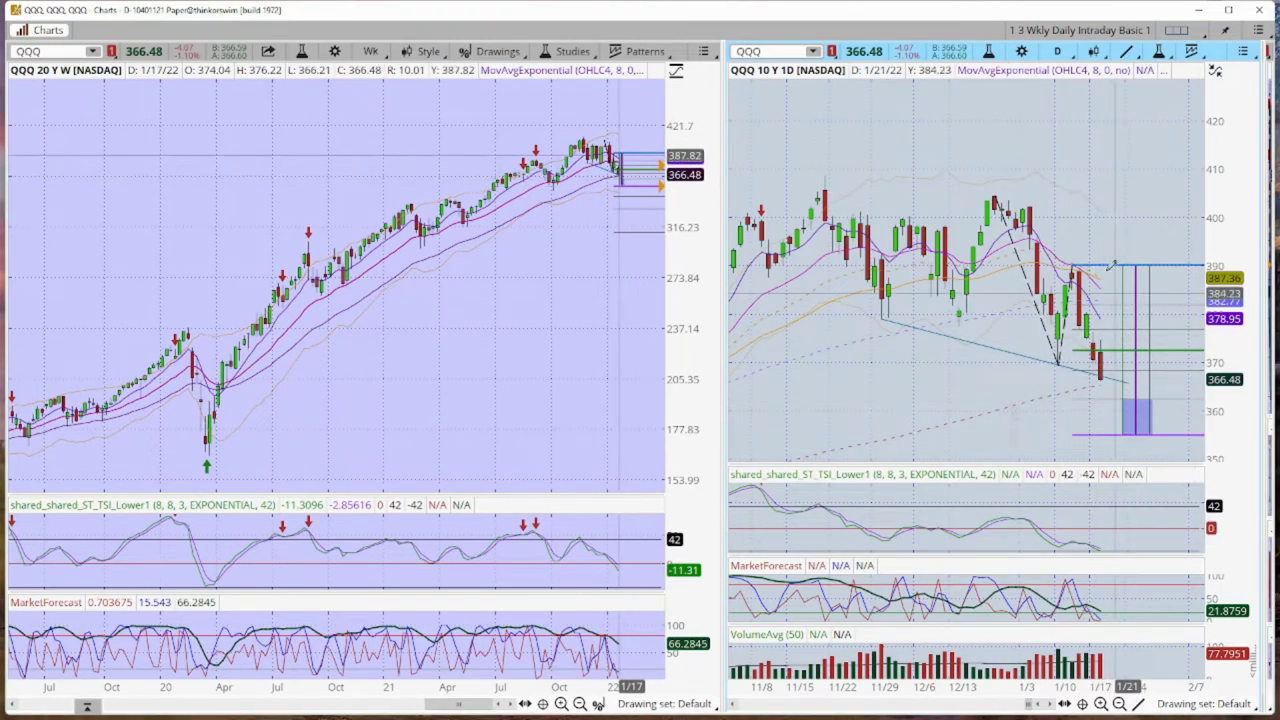
- Load IWM in the charts and measure its daily decline from the 11/8/21 high to the latest candle with a temporary trendline
left_click(779, 52)
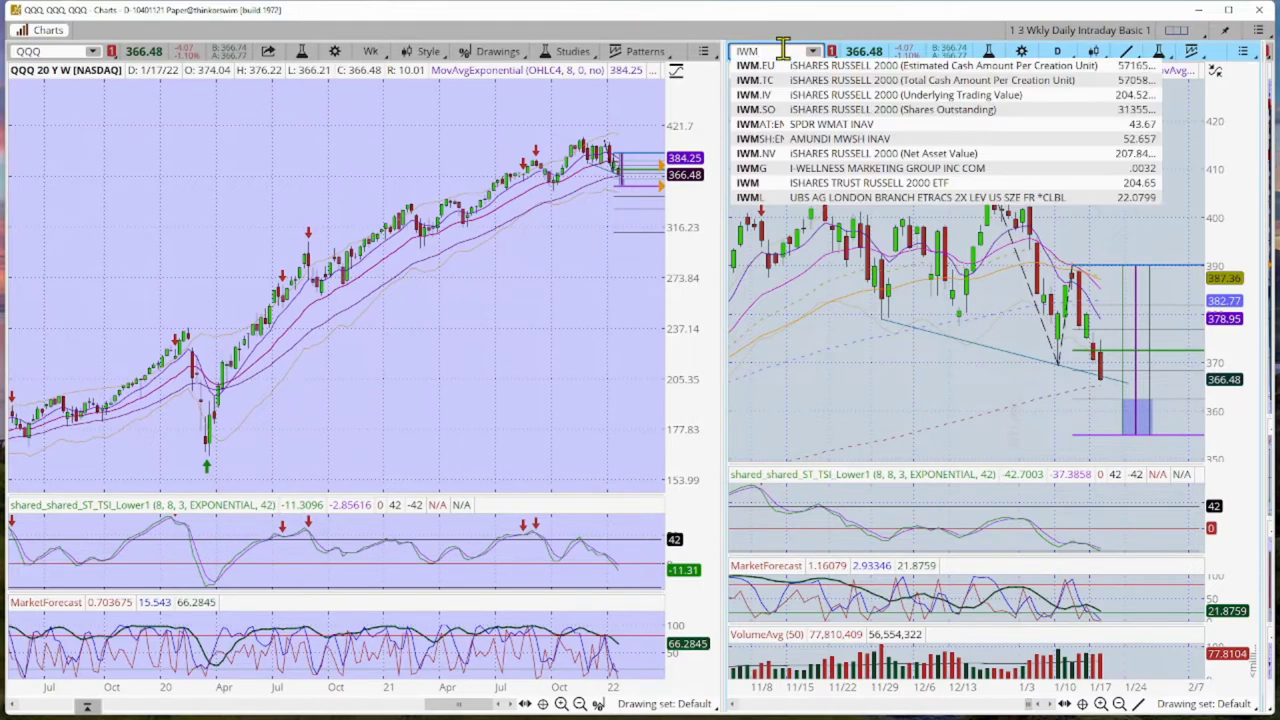
key("Return")
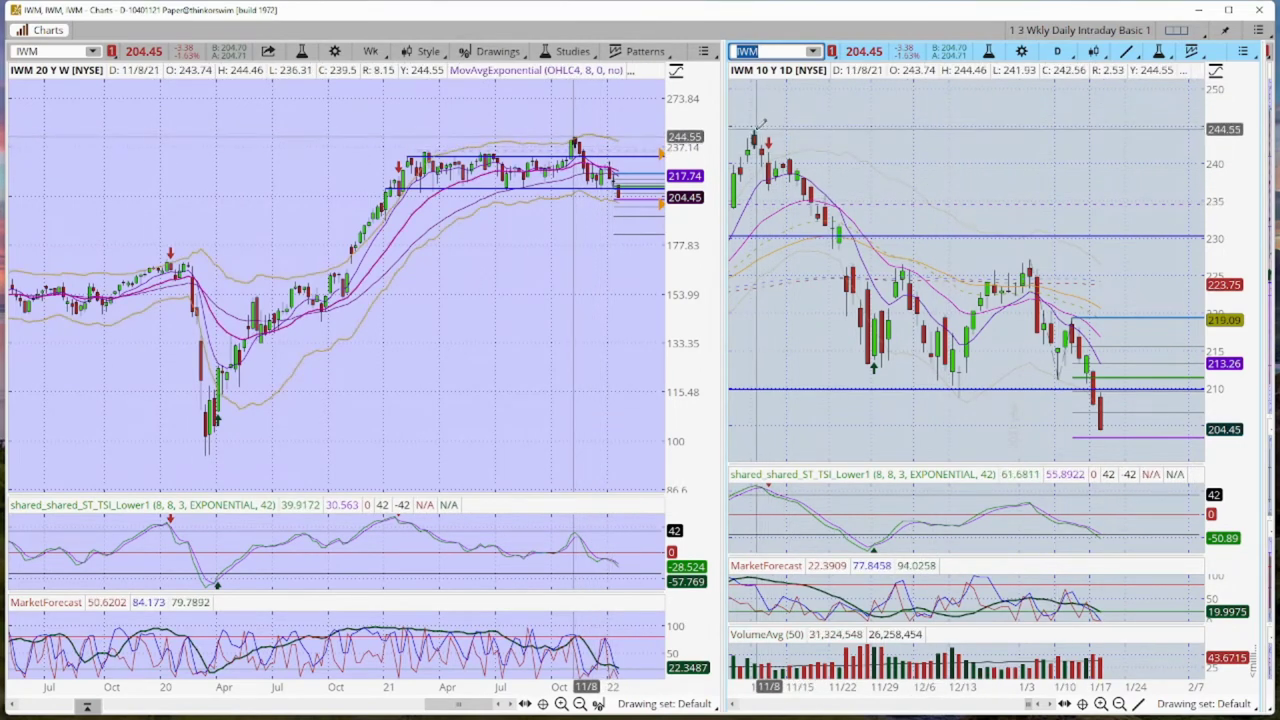
left_click_drag(756, 128, 1102, 424)
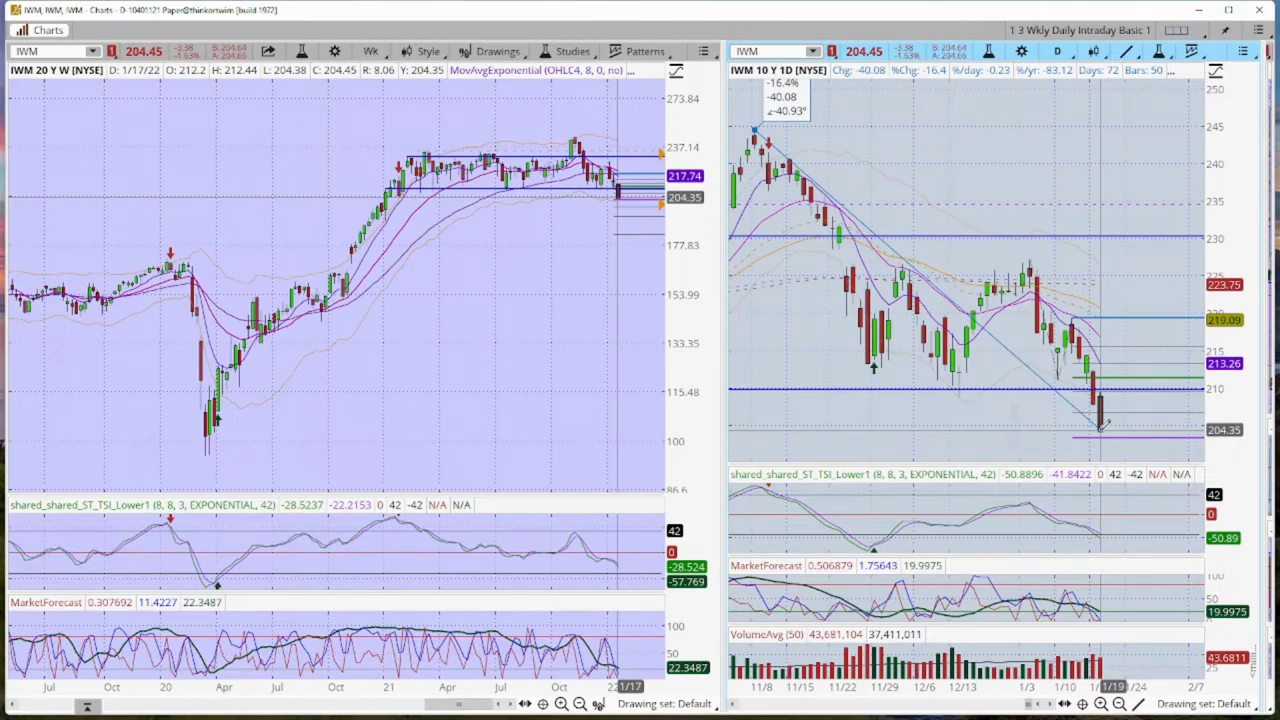
left_click_drag(1102, 424, 1048, 220)
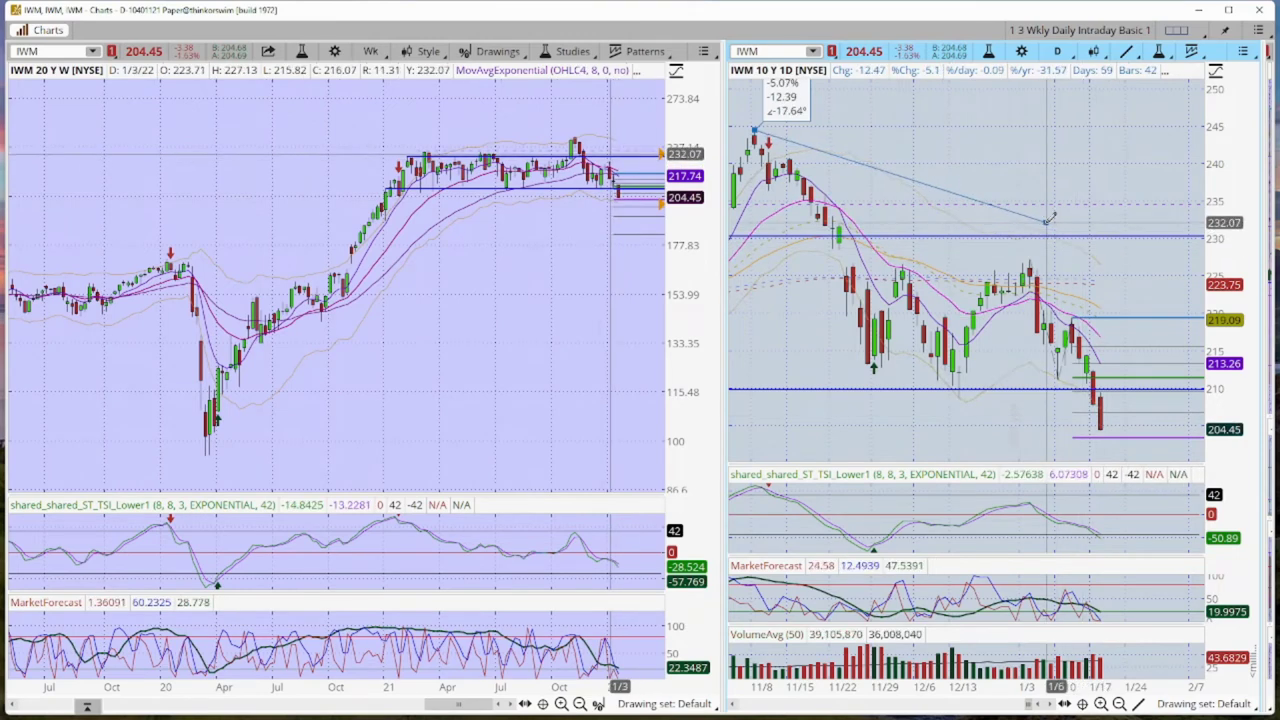
right_click(1100, 197)
- Examine the 78%, 100% and 127% levels of the Fibonacci extension on the IWM daily chart
left_click(1236, 146)
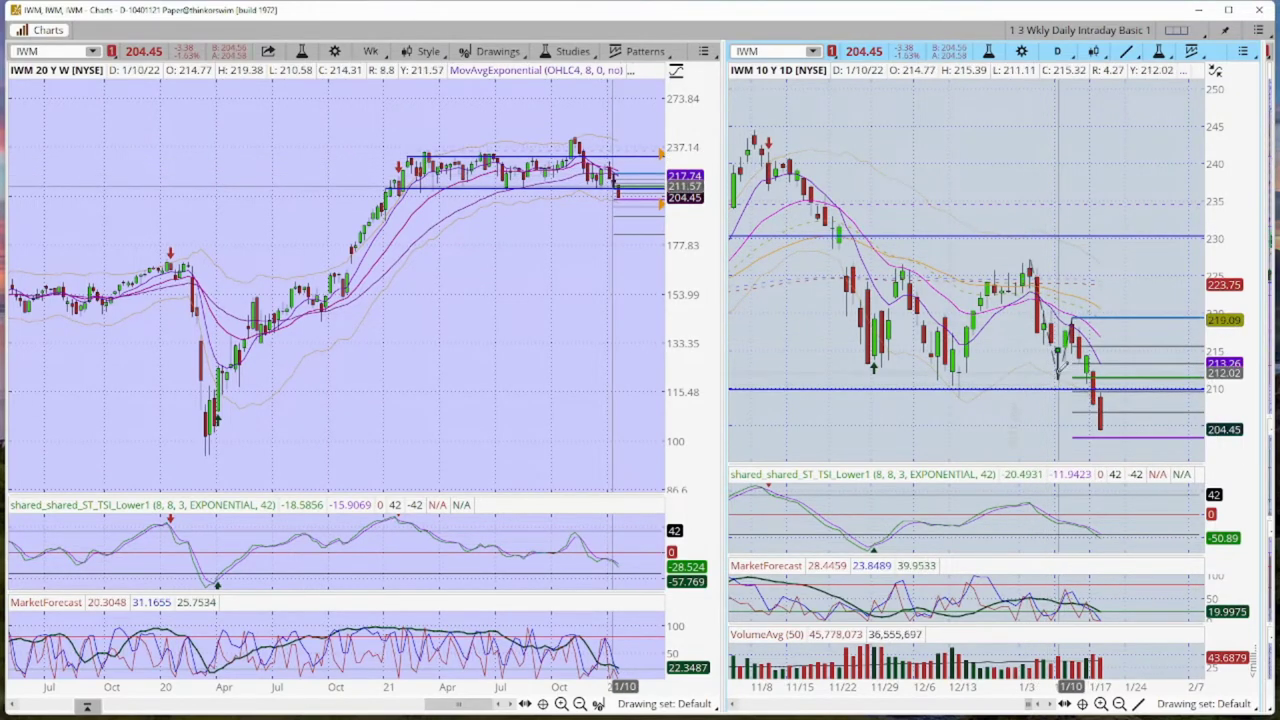
mouse_move(1076, 319)
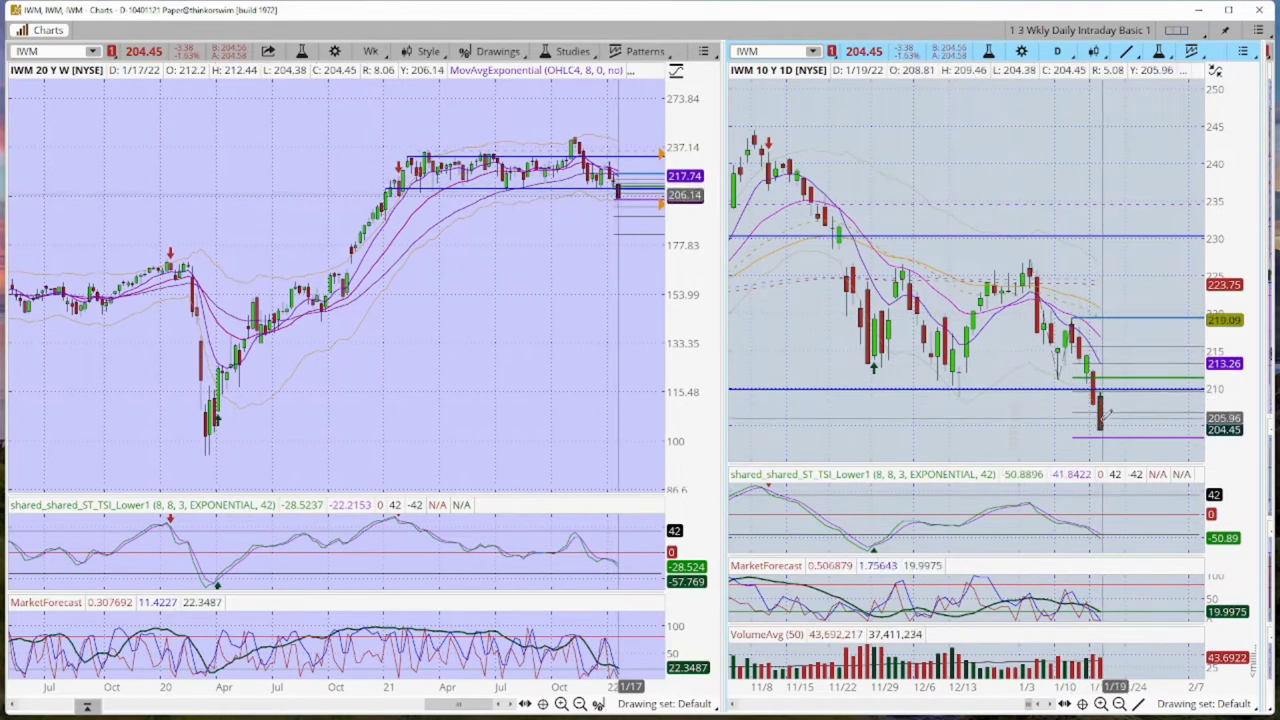
mouse_move(1106, 405)
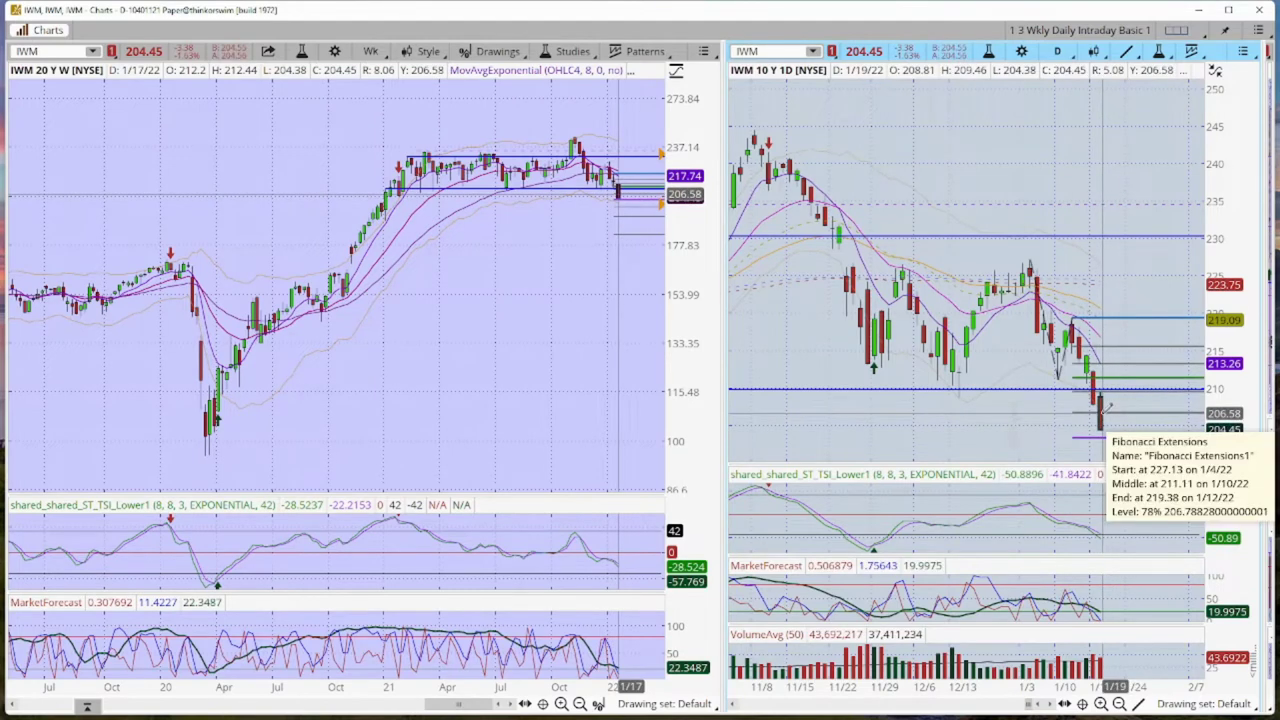
mouse_move(1113, 430)
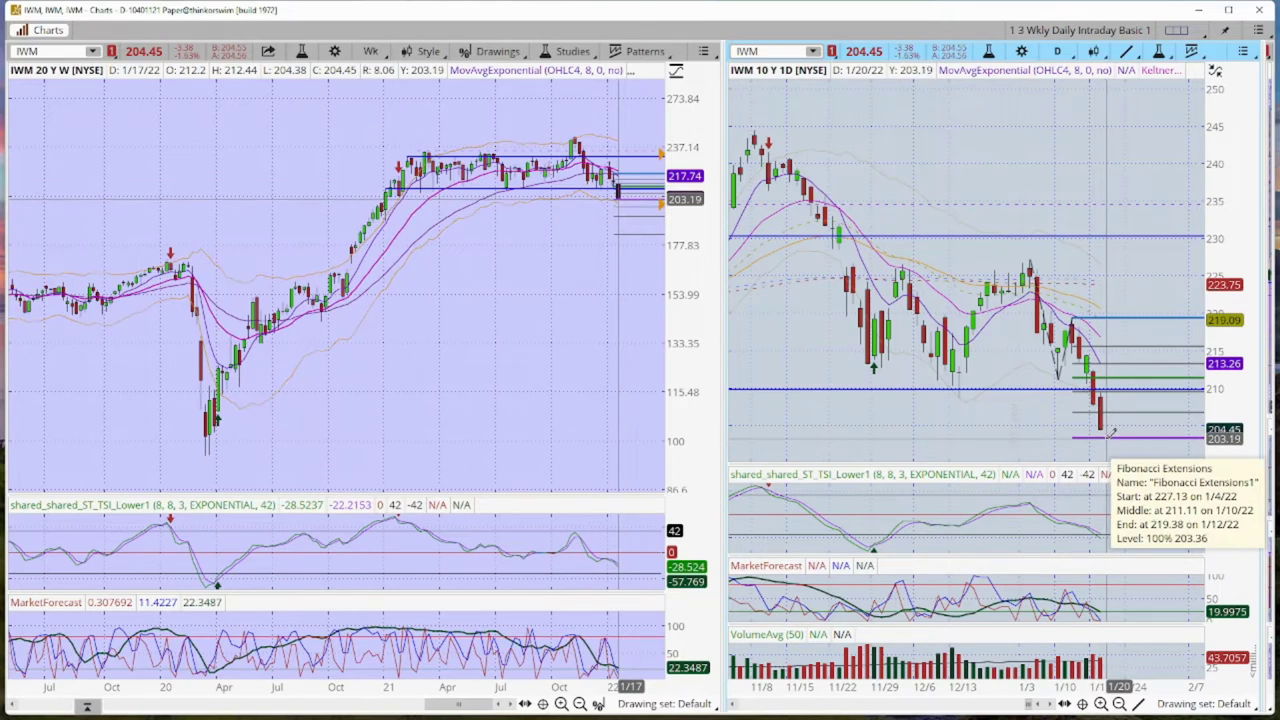
left_click_drag(1245, 184, 1245, 211)
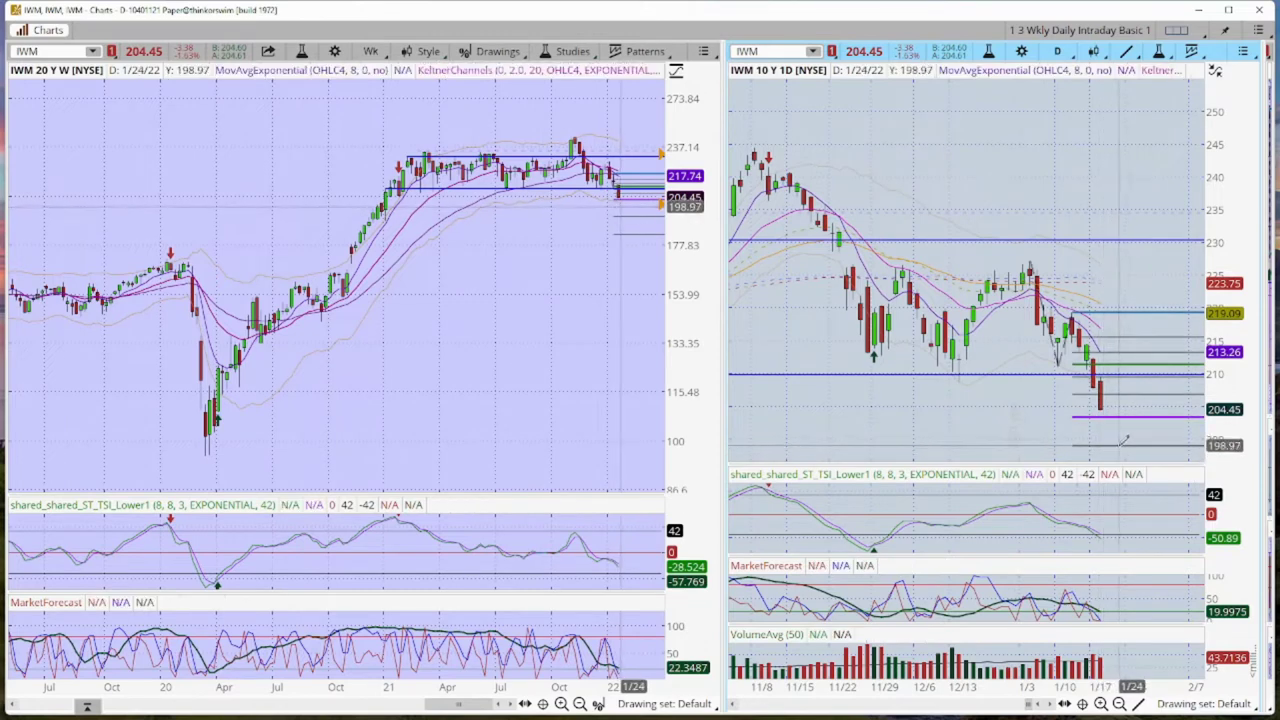
mouse_move(1124, 440)
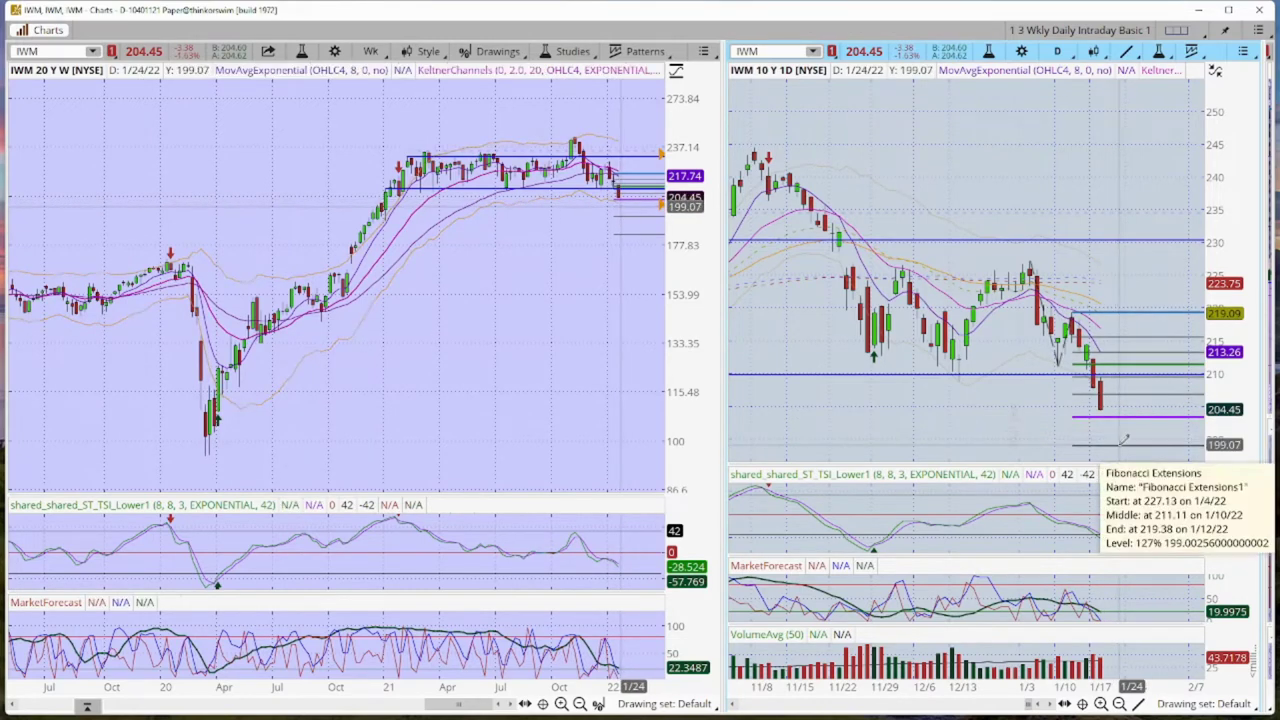
- Draw a three-point Fibonacci time projection on the IWM daily chart from the 1/4/22 high through the 1/10/22 low to the 1/12/22 high
left_click_drag(852, 180, 1212, 170)
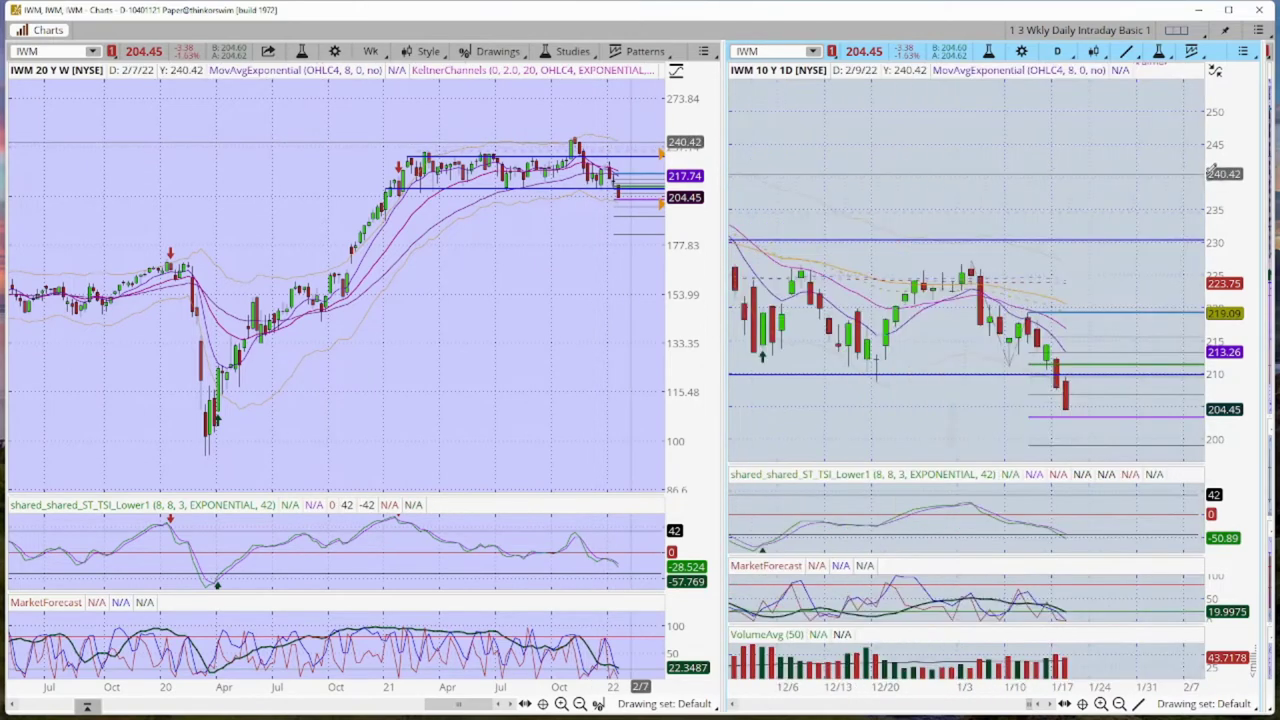
left_click(1138, 704)
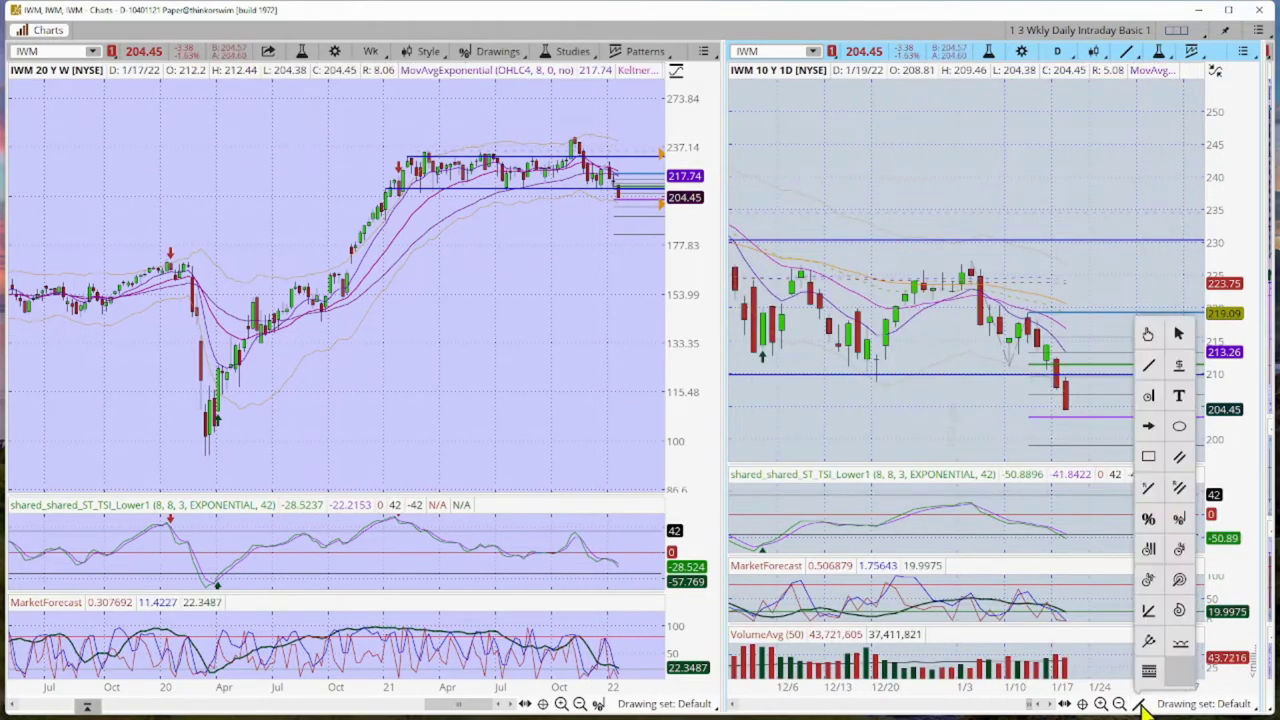
left_click(1150, 582)
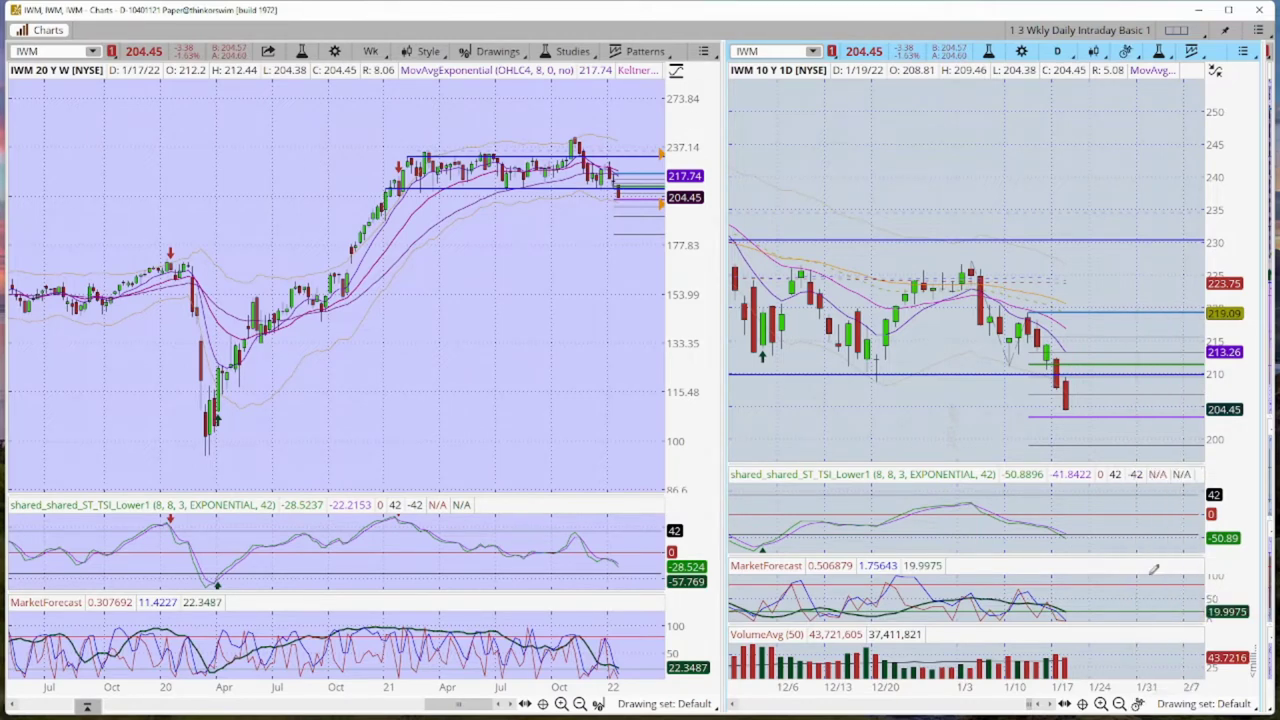
left_click(975, 260)
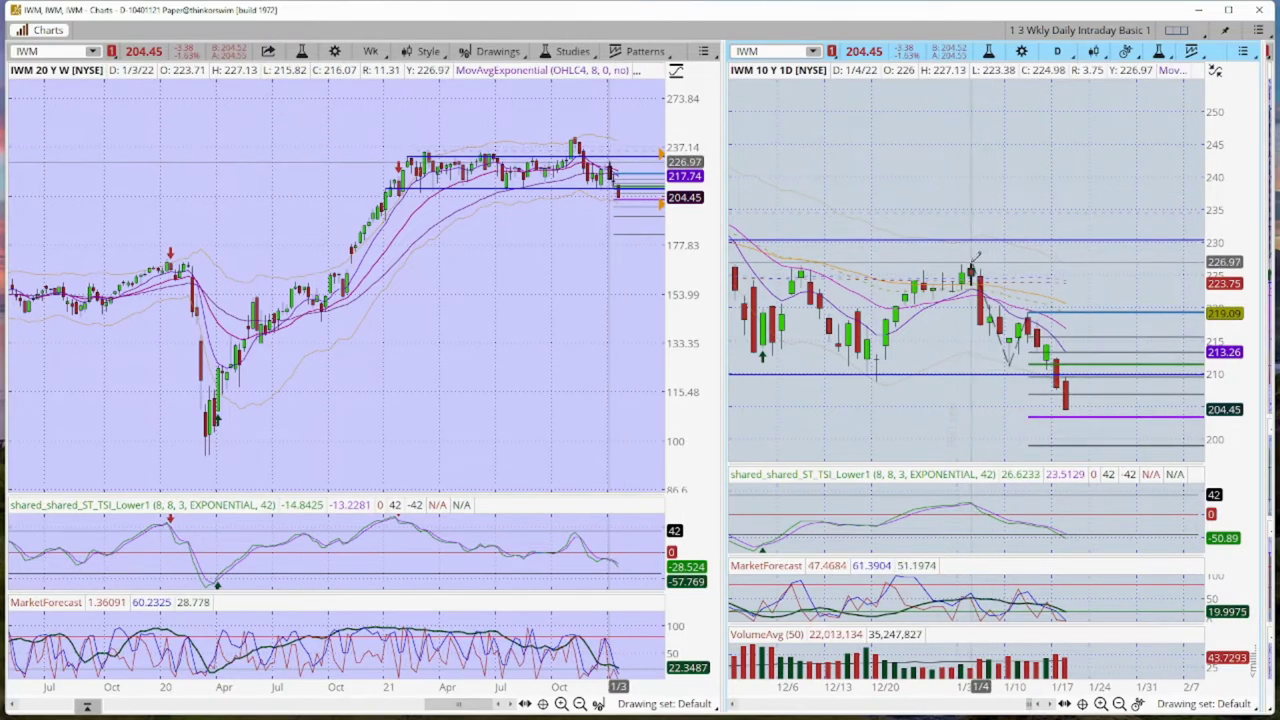
left_click(1008, 364)
left_click(1040, 308)
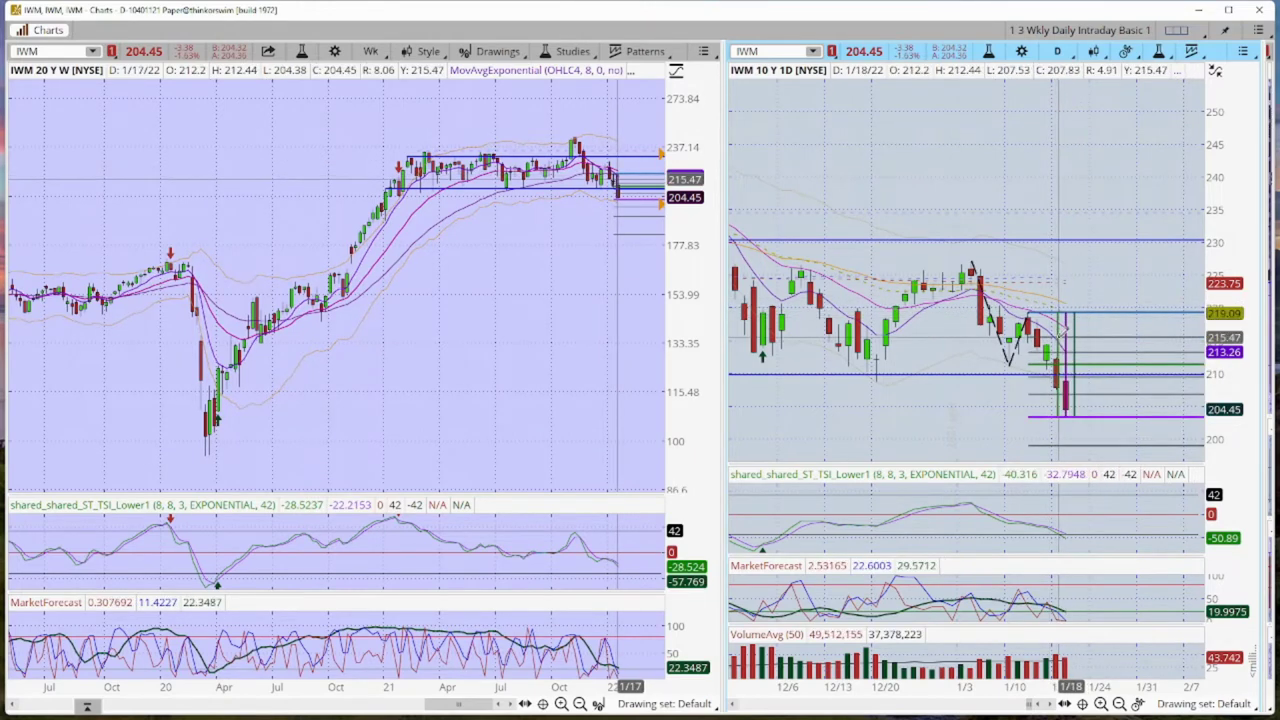
- Remove the Fibonacci time projection from the IWM daily chart
mouse_move(1060, 330)
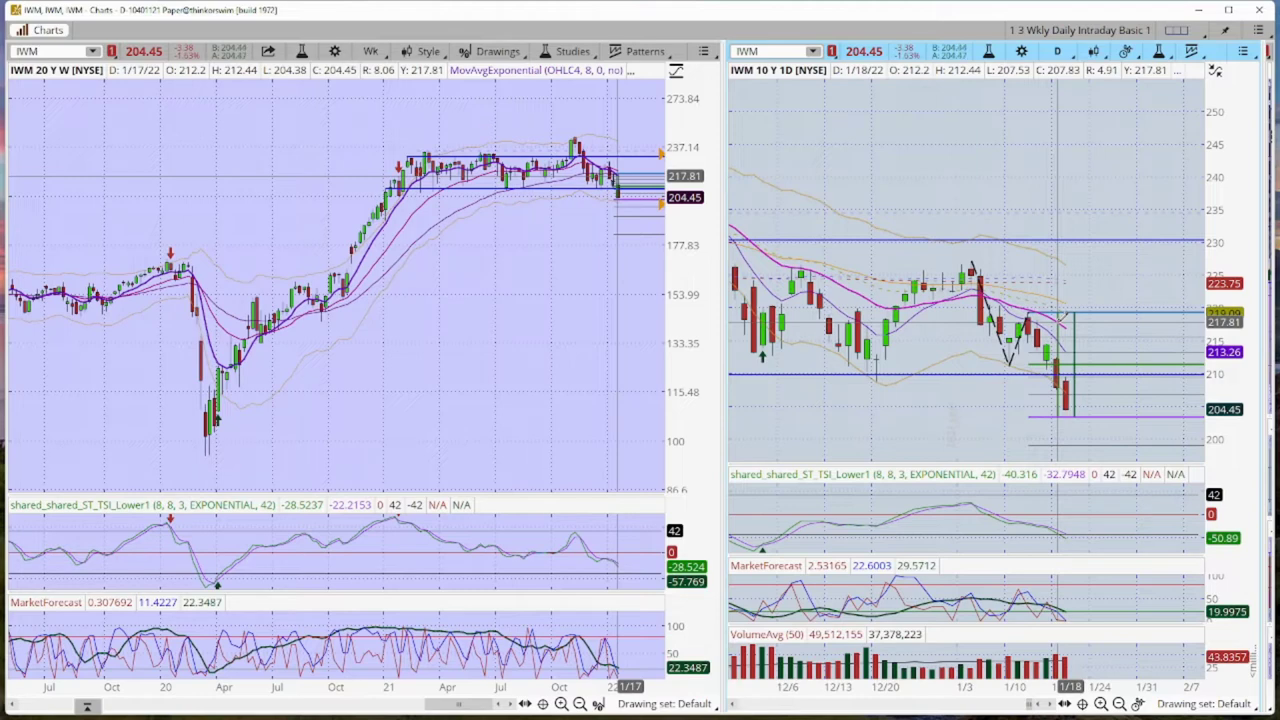
right_click(1080, 315)
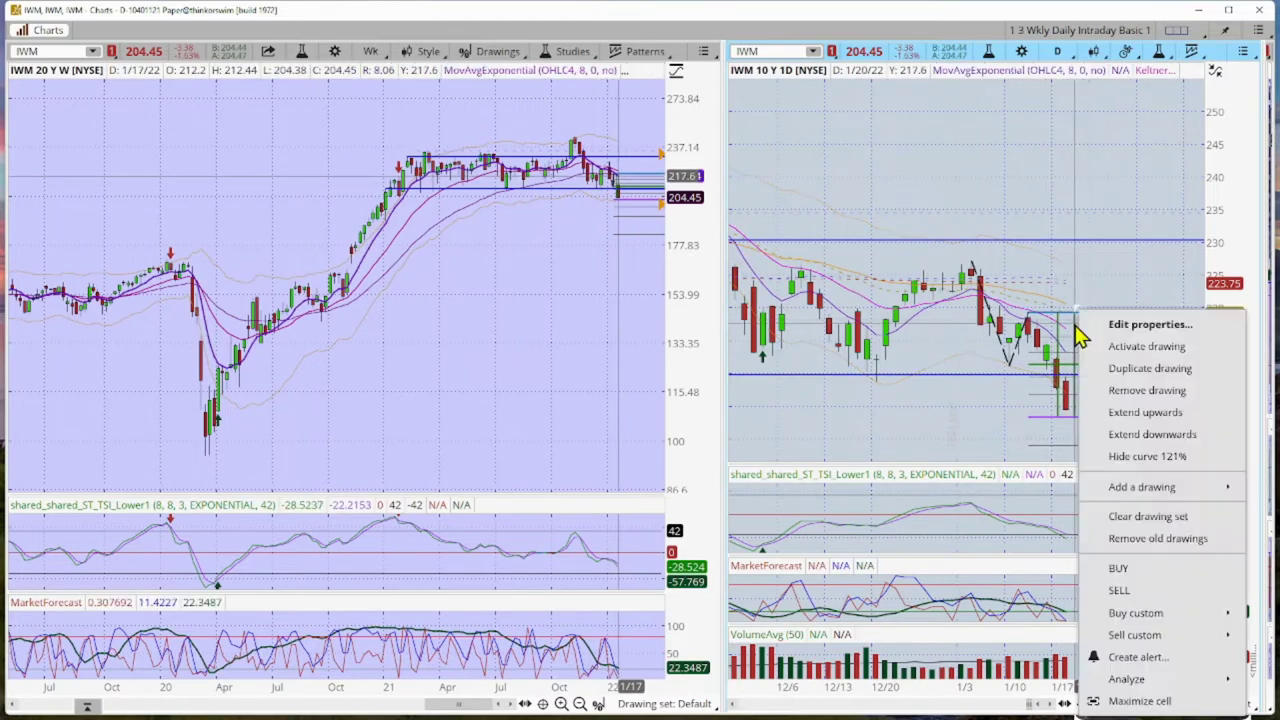
left_click(1140, 392)
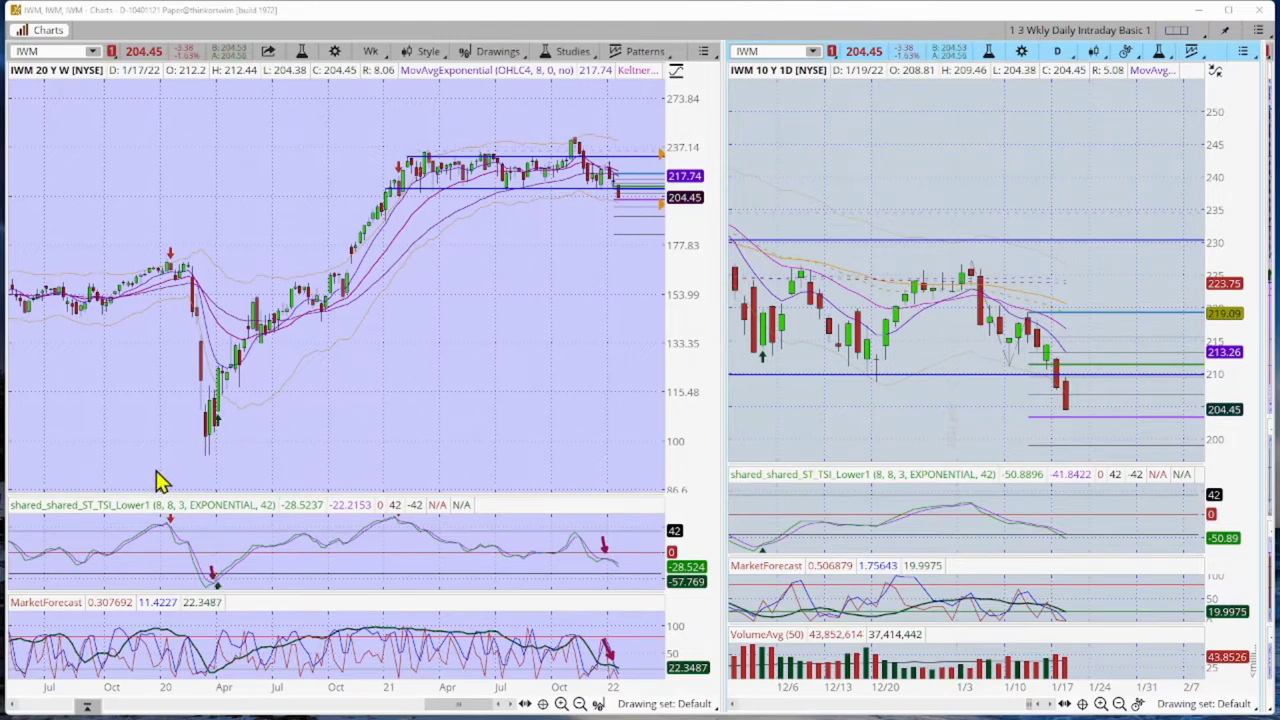
- Mark the early-2020 sell-off on the IWM weekly chart with a freehand downward arrow and clear the markings
mouse_move(203, 345)
left_mouse_down()
mouse_move(217, 486)
mouse_move(209, 471)
mouse_move(206, 486)
mouse_move(210, 449)
left_mouse_up()
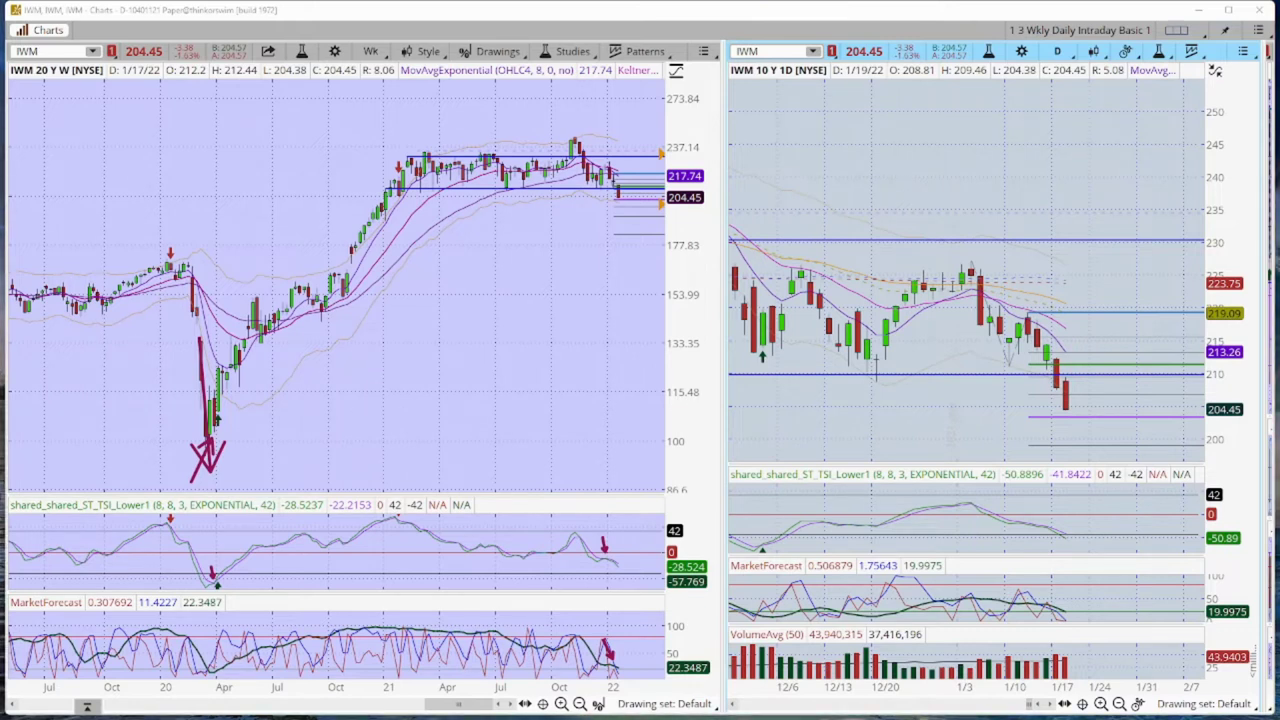
key("Escape")
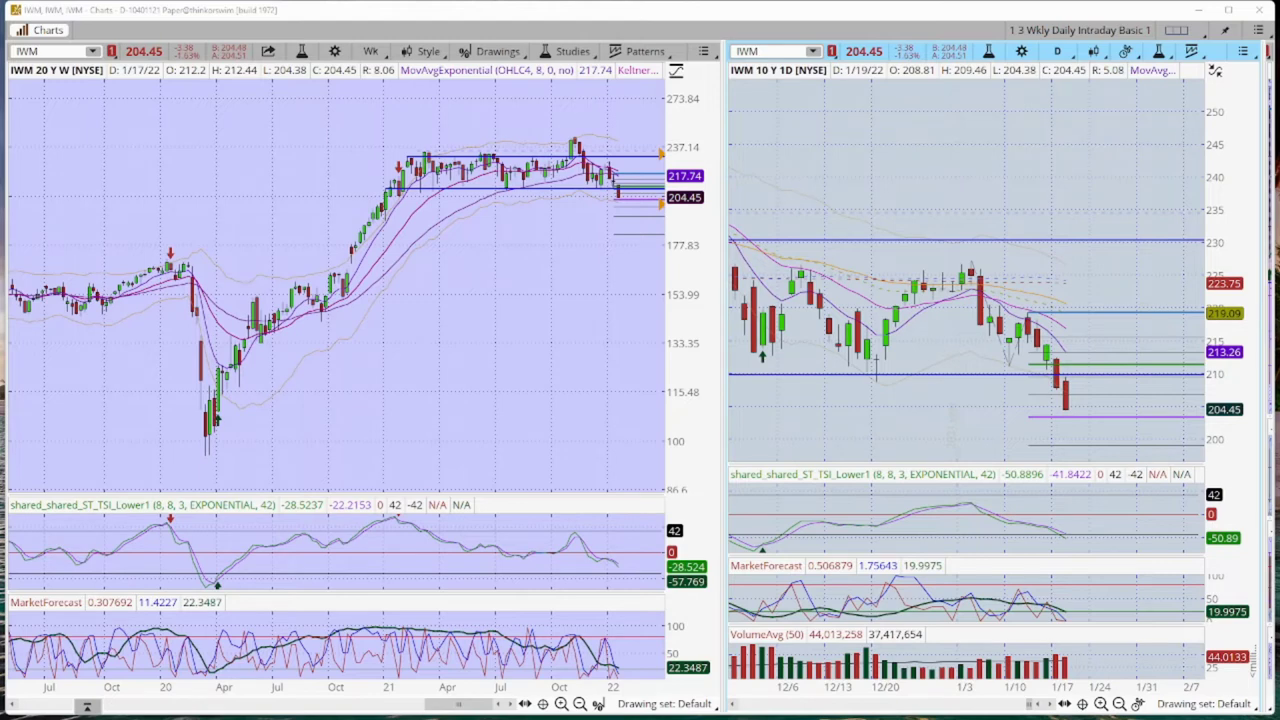
- Bring the Watchlist window over the charts and place it between the weekly and daily panels
left_click_drag(1279, 215, 877, 204)
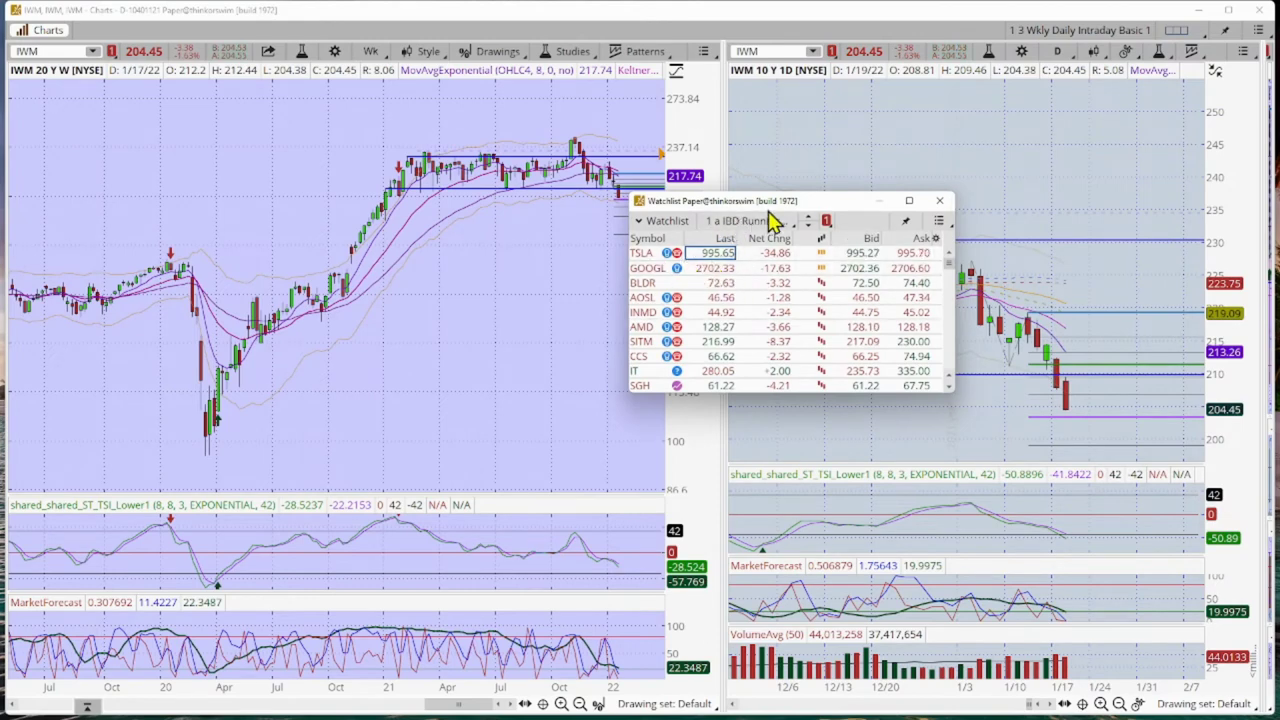
left_click_drag(845, 201, 791, 190)
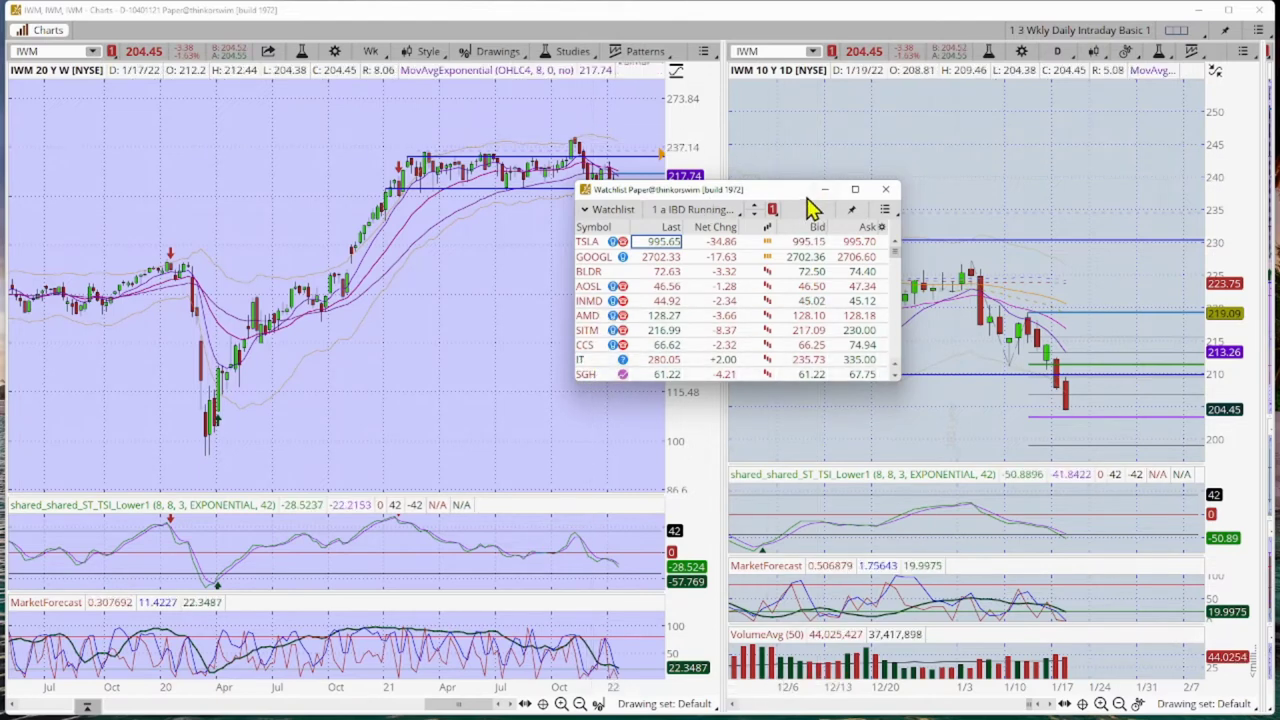
- Move the Watchlist window off the charts and load AOSL in the linked weekly and daily charts
left_click_drag(808, 196, 899, 150)
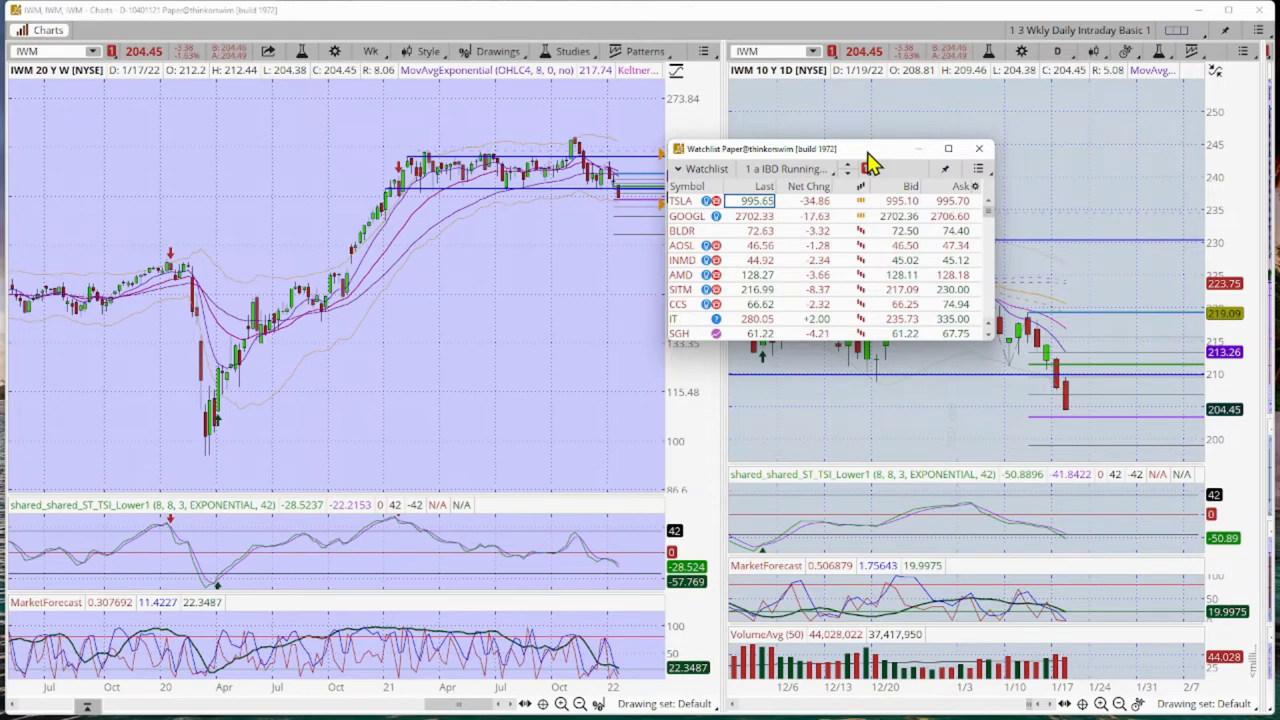
left_click_drag(873, 163, 1279, 175)
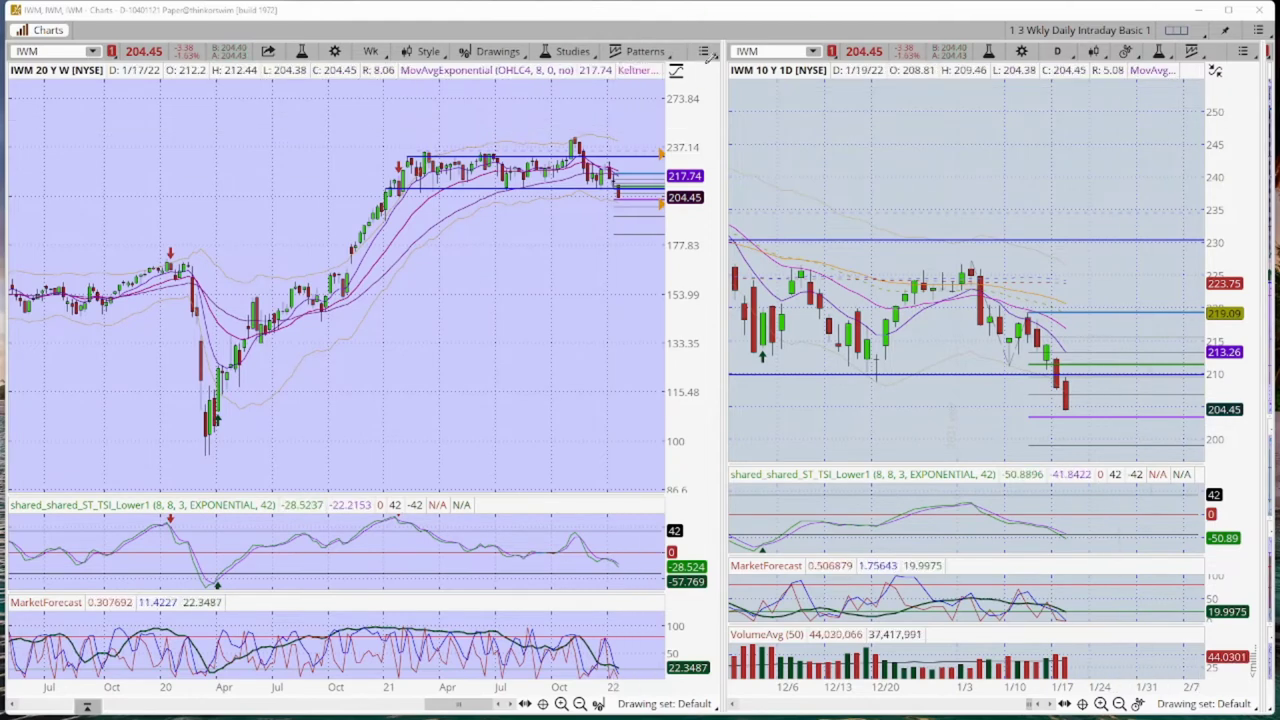
left_click(797, 50)
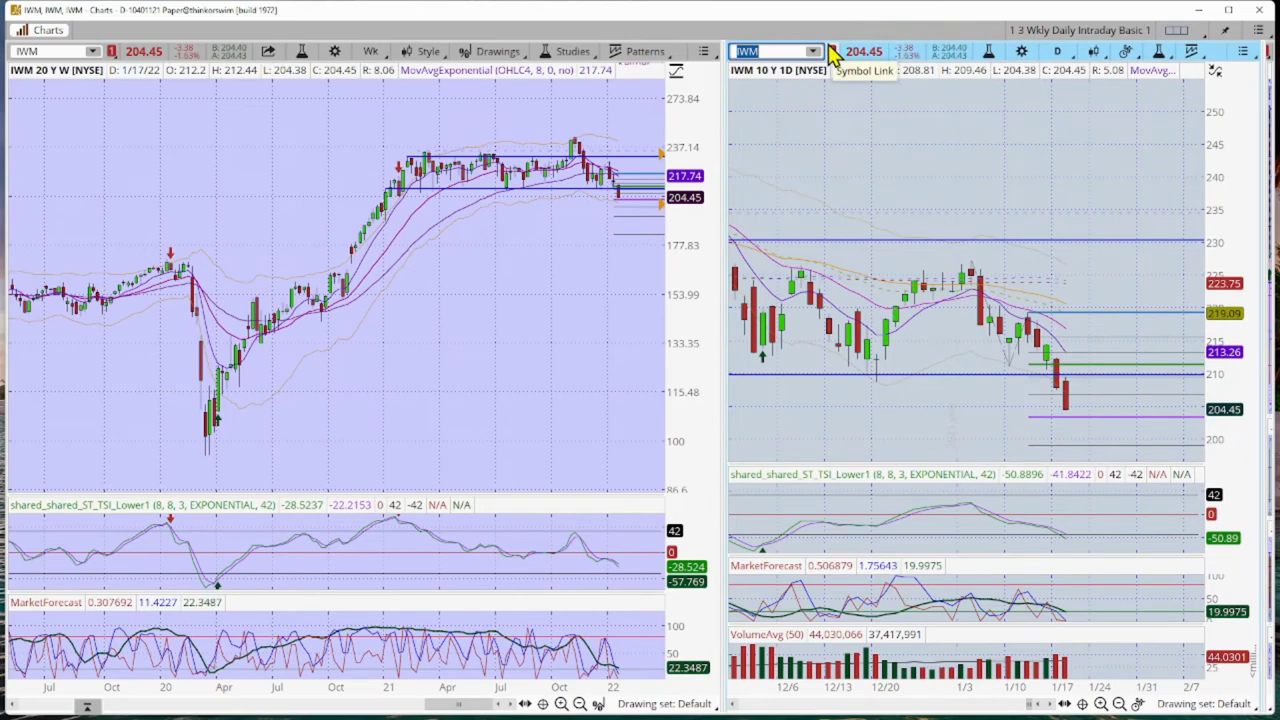
type("AOSL")
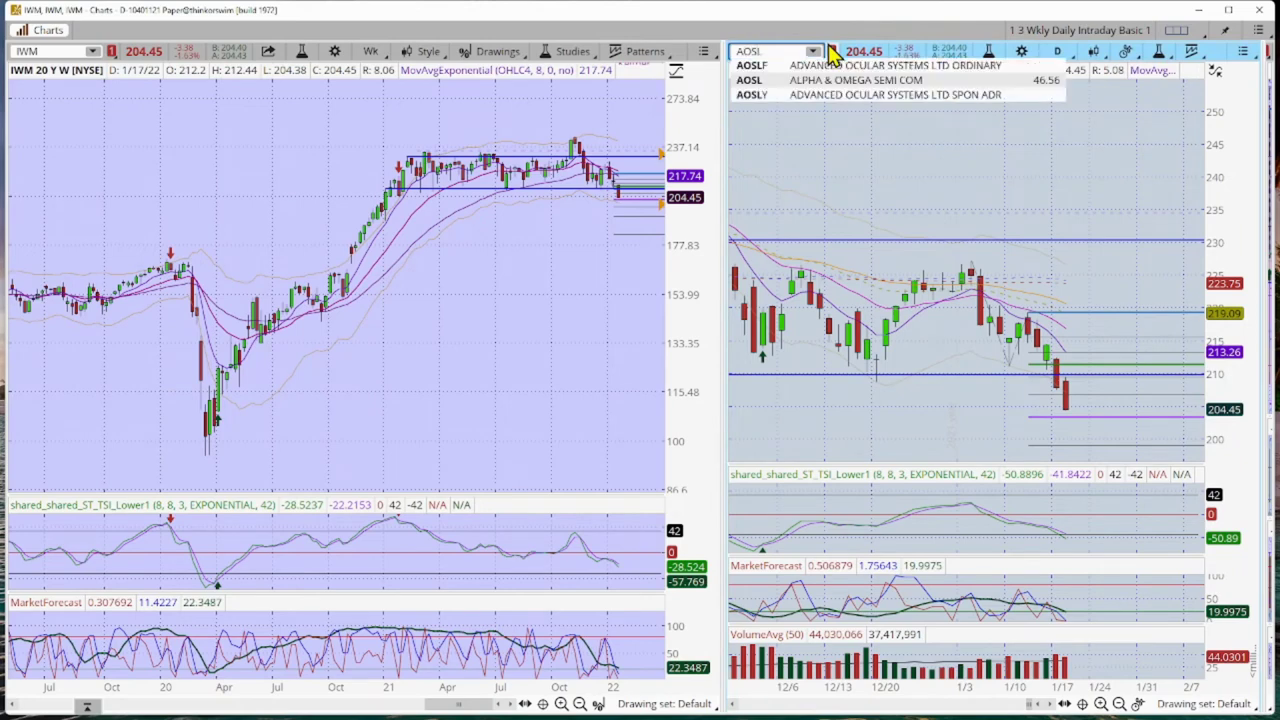
key("Return")
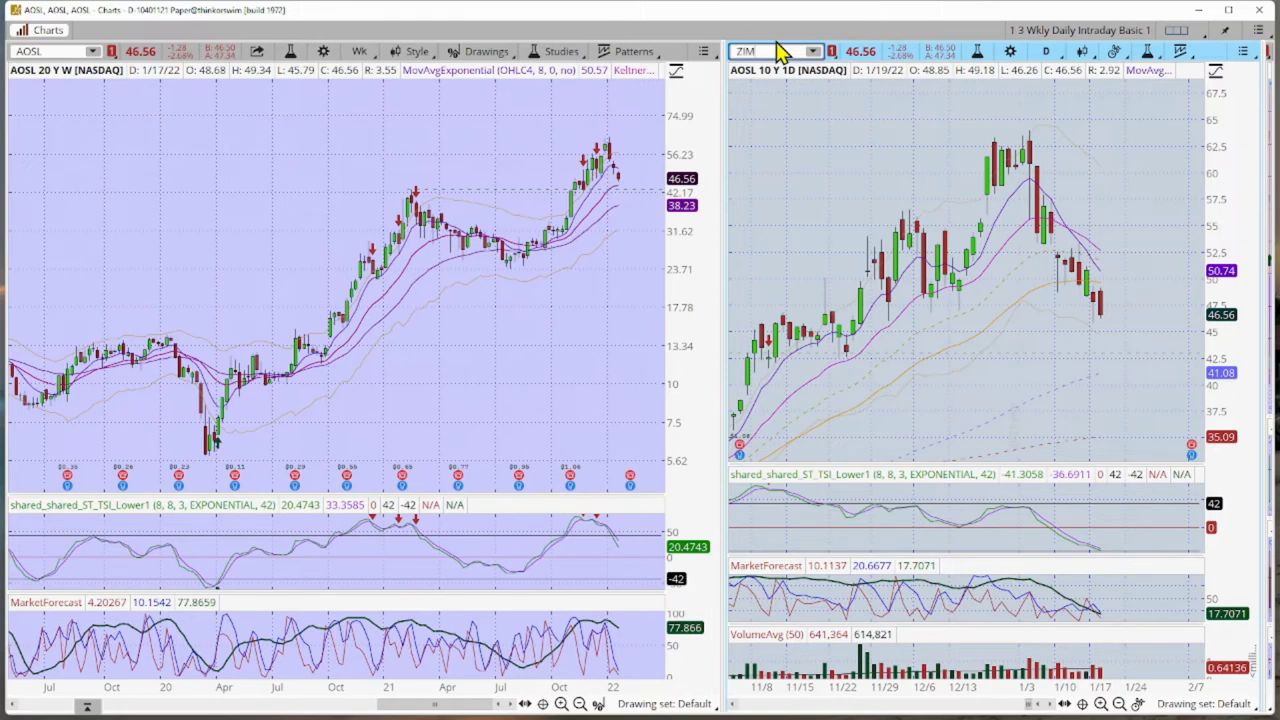
- Load ZIM in the linked weekly and daily charts and discard the unfinished three-point drawing on the daily chart
key("Return")
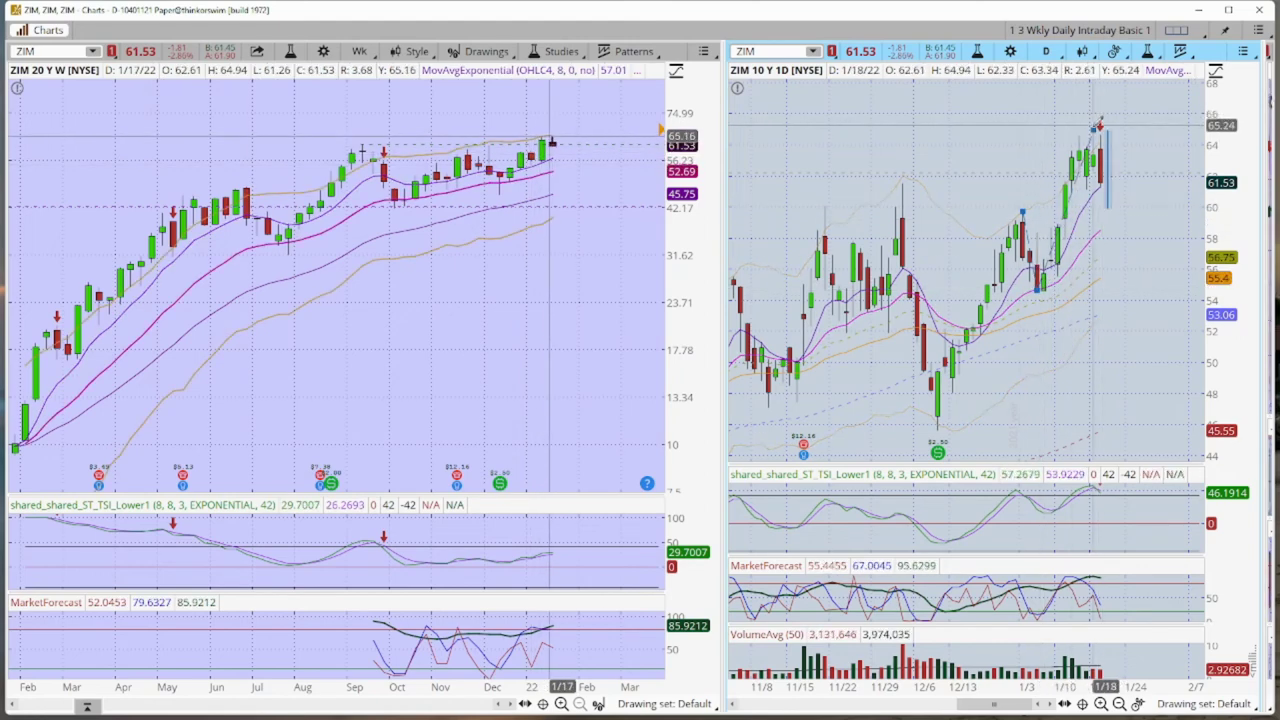
right_click(1098, 125)
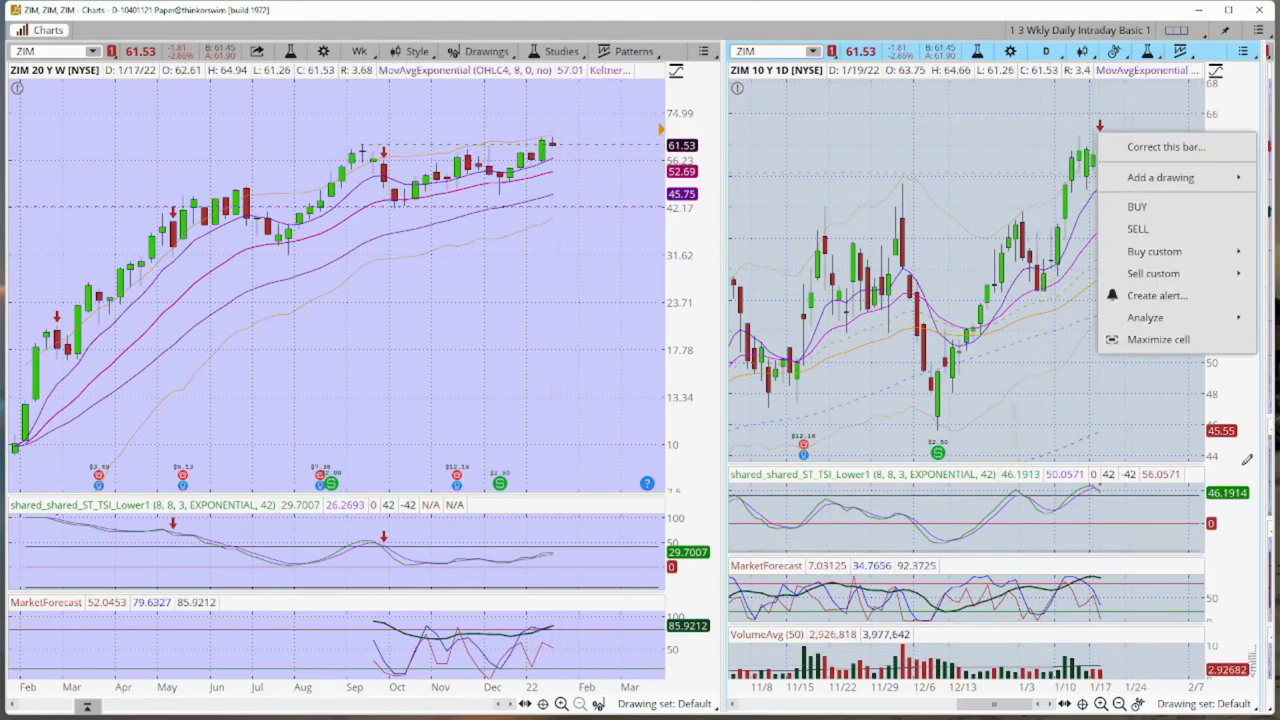
left_click(1258, 578)
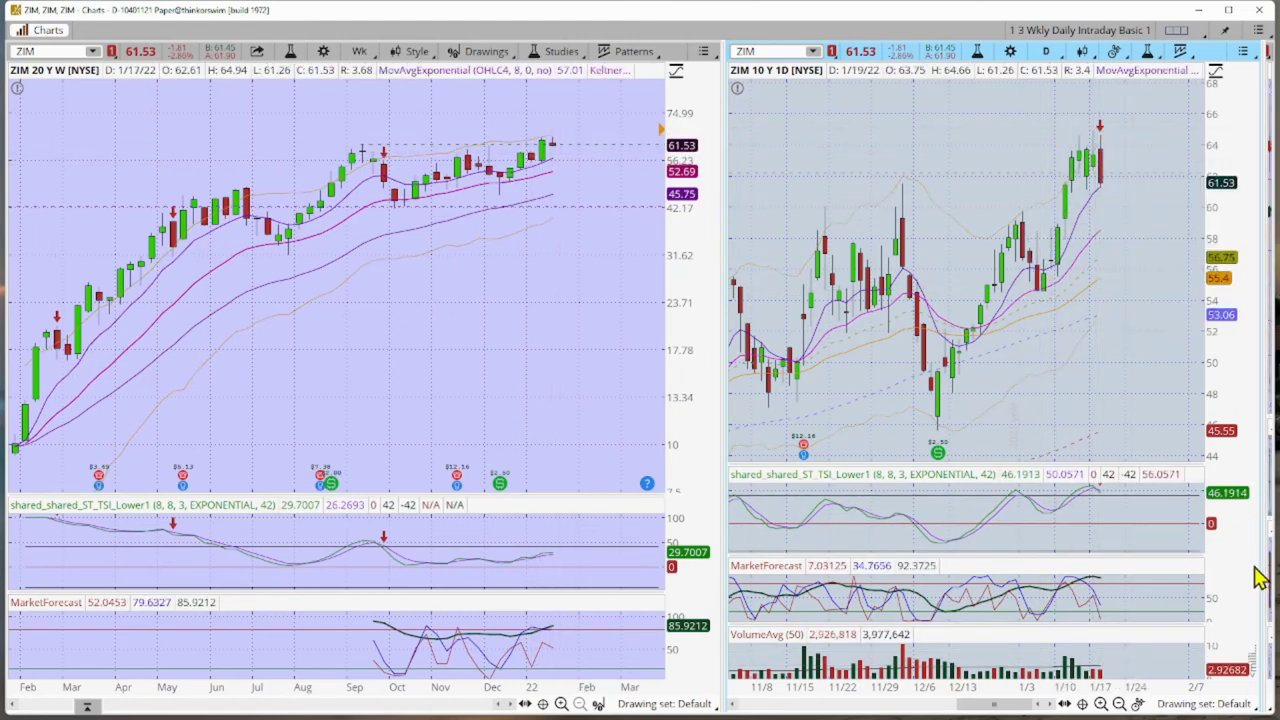
- Draw Fibonacci extensions on the ZIM daily chart from 59.69 on 1/3/22 through 54.5 on 1/5/22 to 64.94 on 1/18/22
left_click(1139, 704)
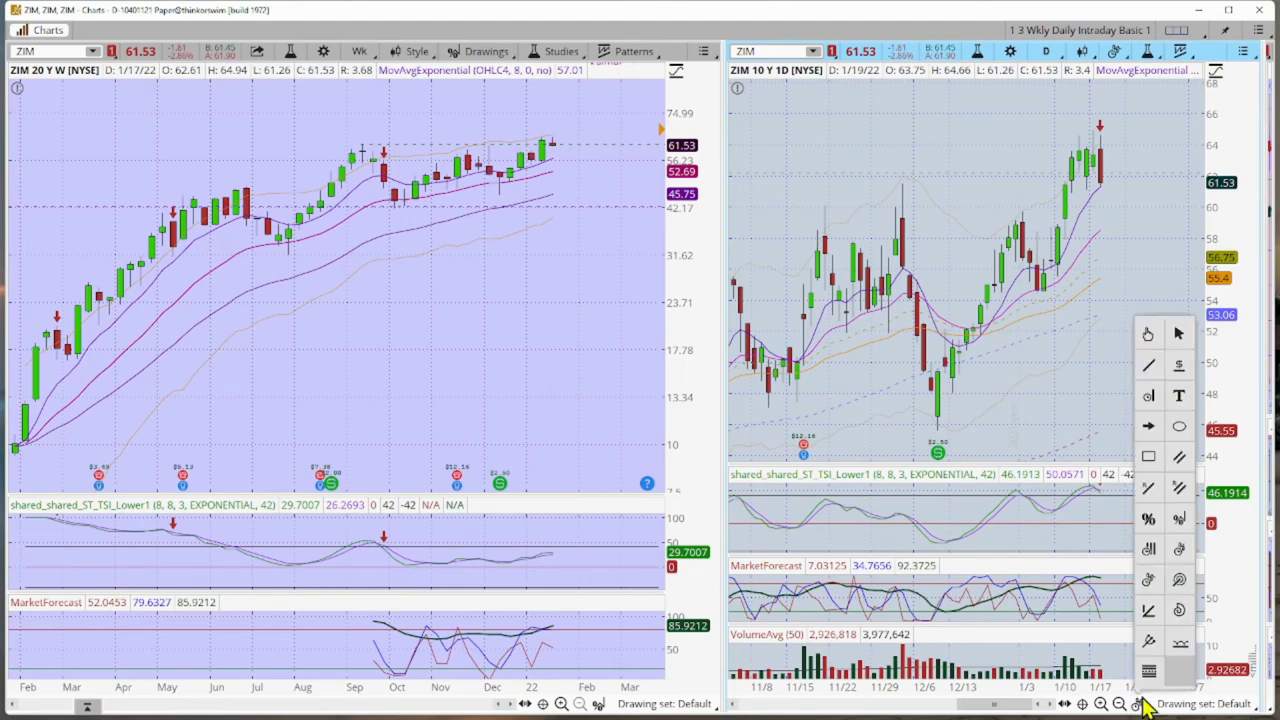
left_click(1182, 519)
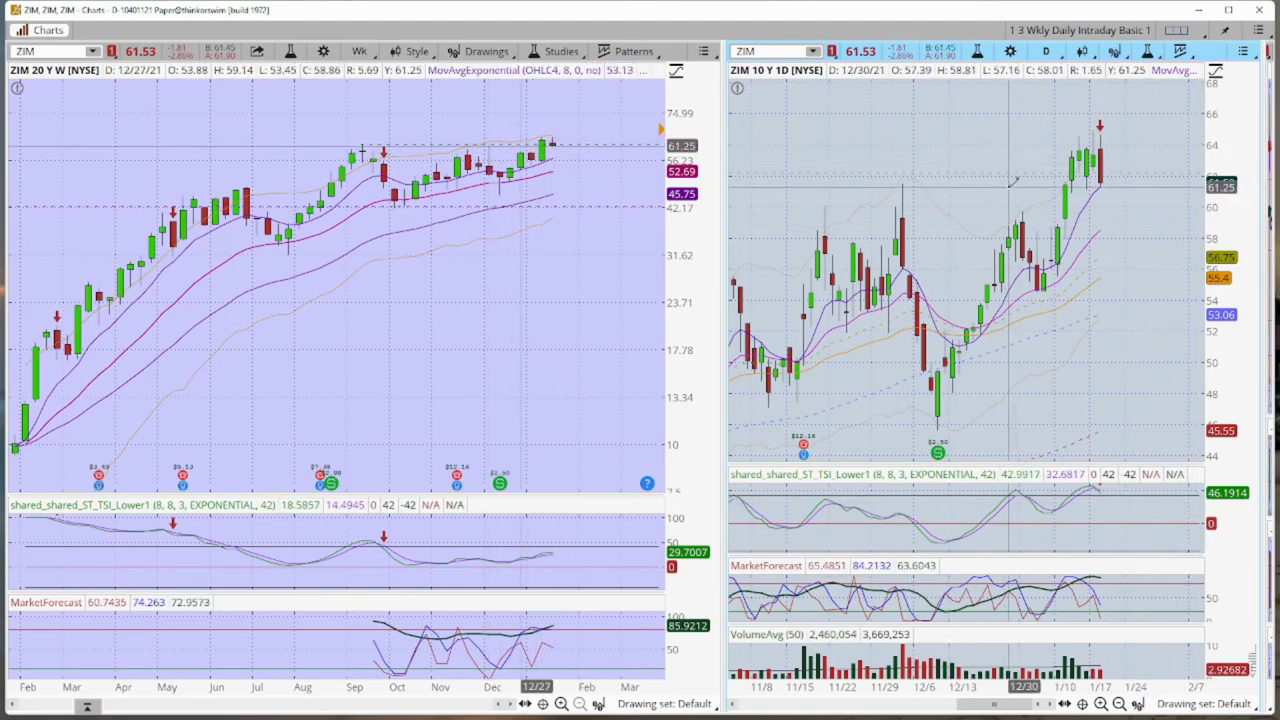
left_click(1023, 211)
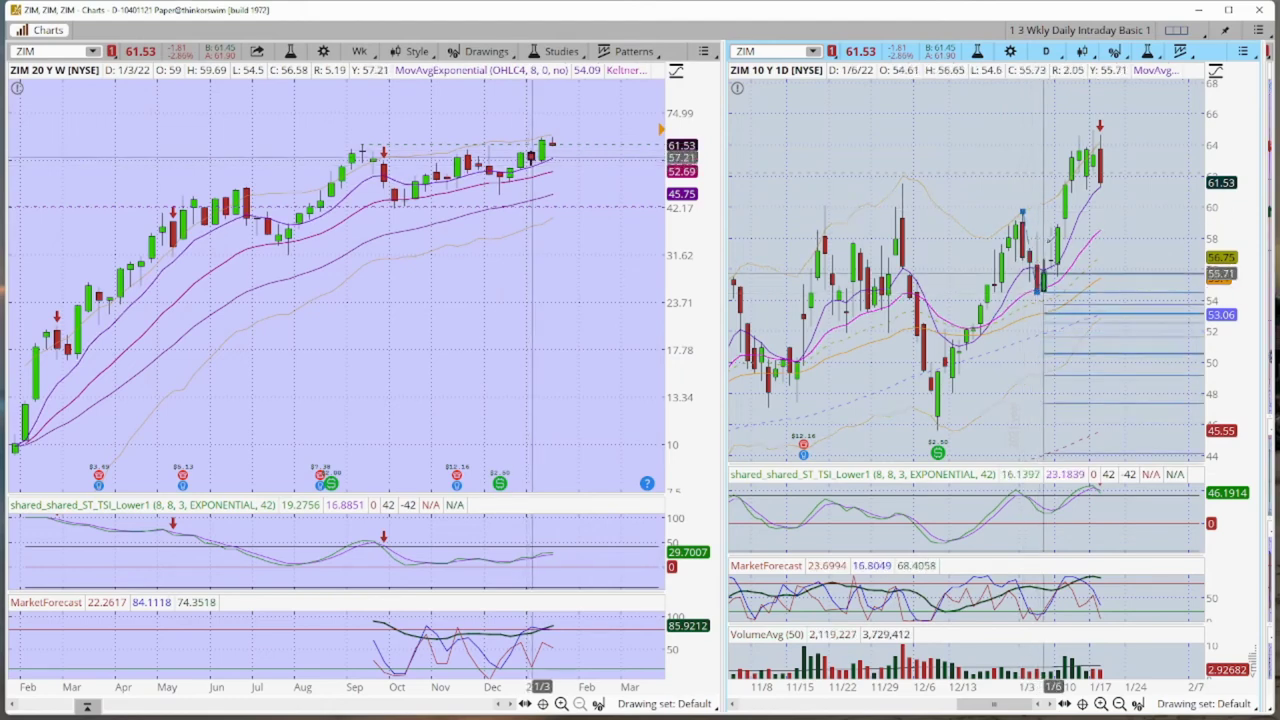
left_click(1099, 124)
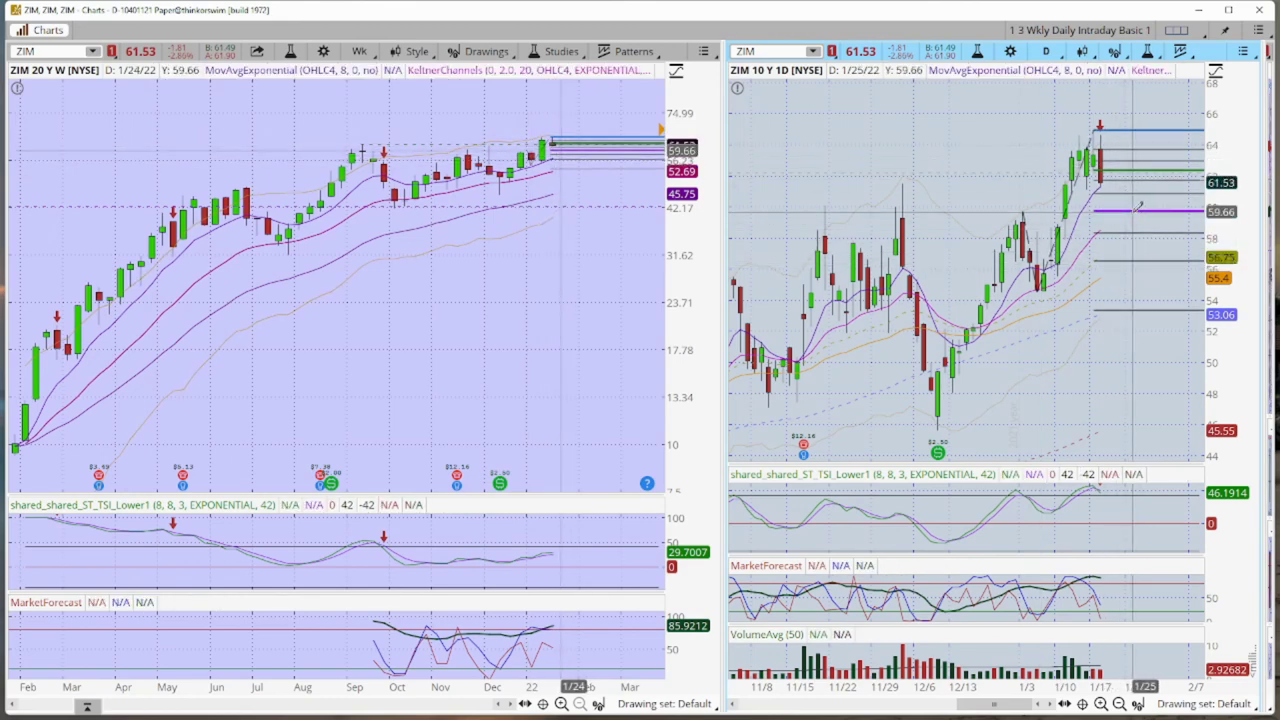
mouse_move(1140, 207)
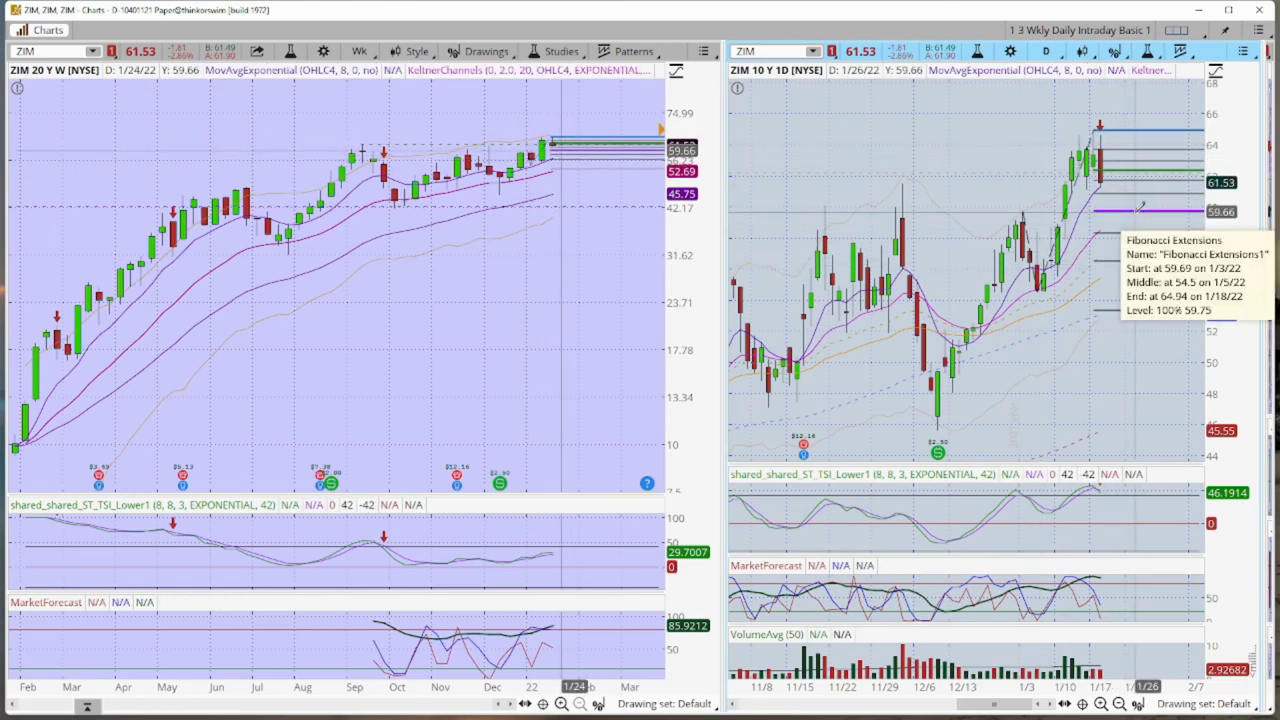